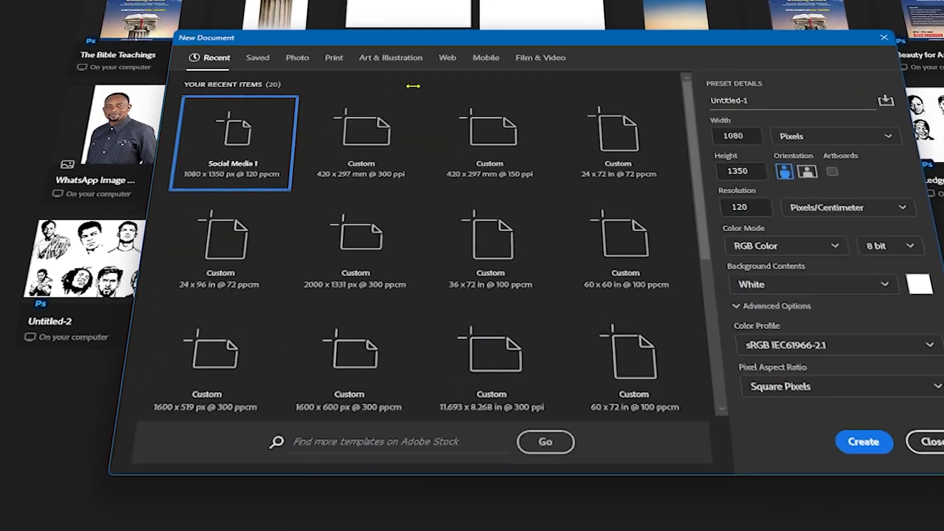
- Create a blank 1080 x 1350 px document and open the 'Layer 0 copy 2' sky image
click(257, 58)
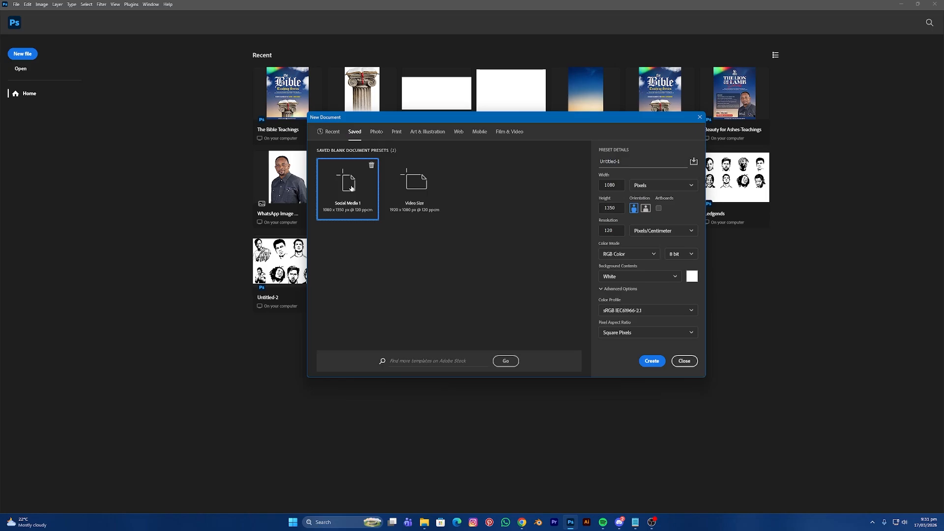
click(650, 364)
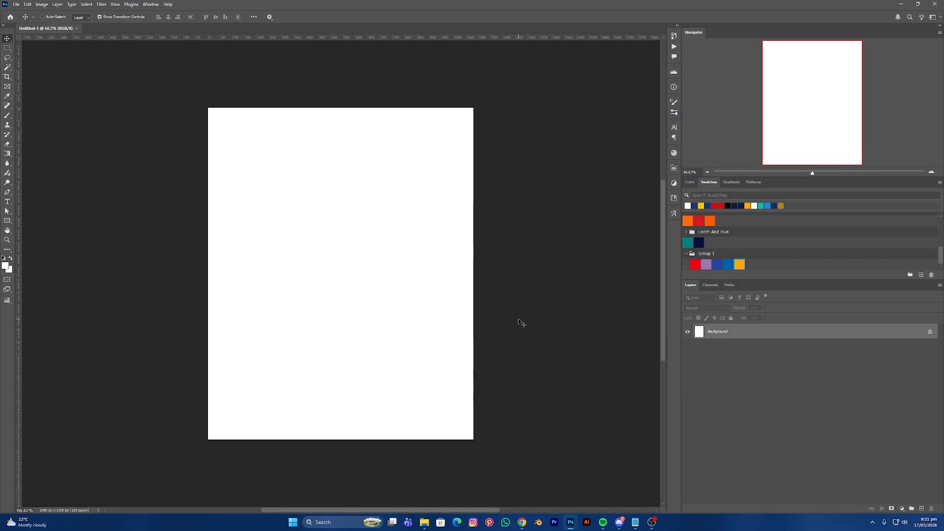
key(ctrl+o)
click(381, 140)
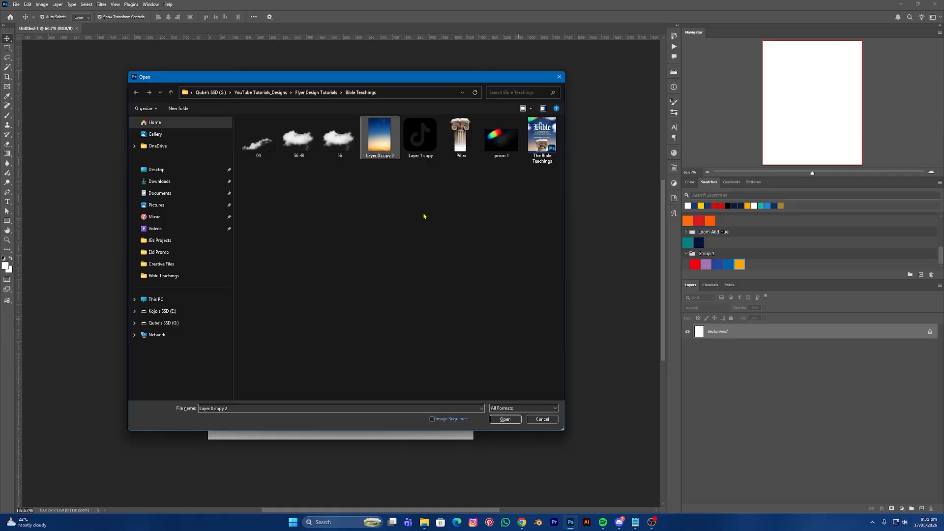
click(505, 420)
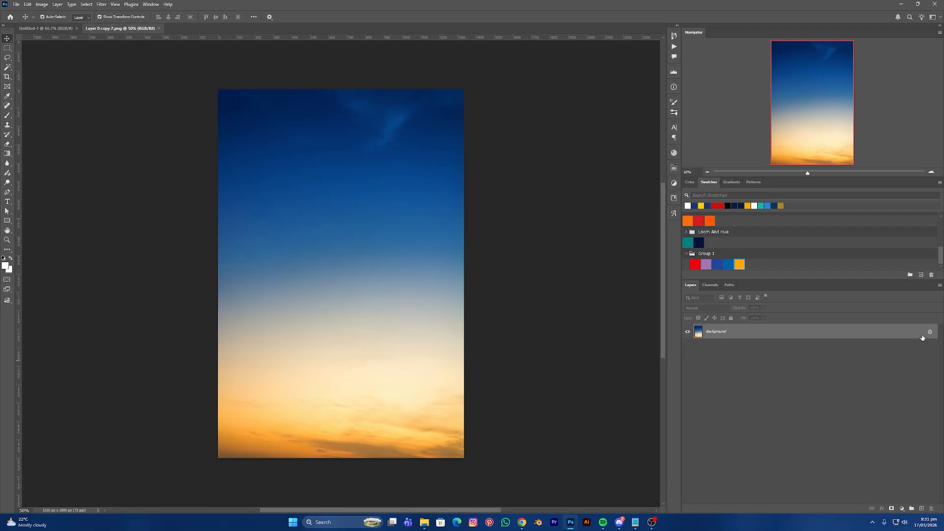
- Unlock the sky layer, convert it to a Smart Object and scale it down
click(929, 332)
right_click(769, 331)
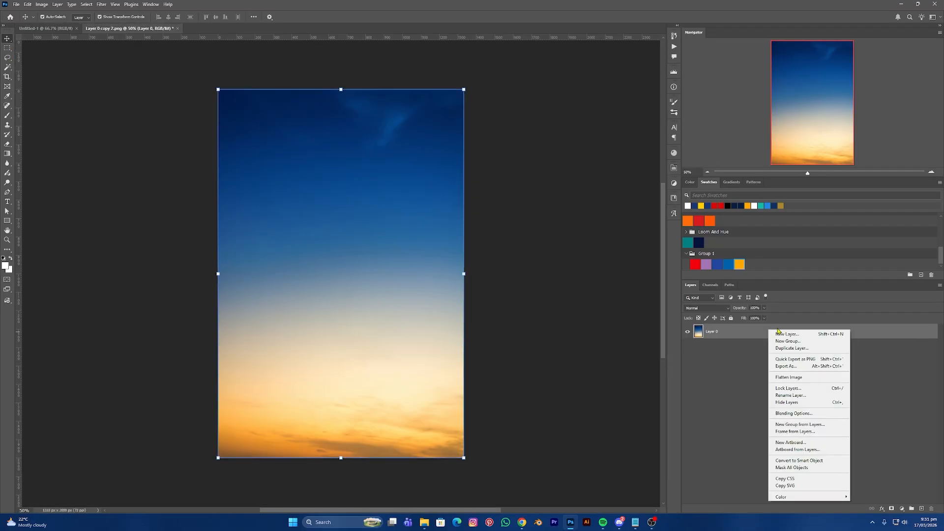
click(812, 460)
drag(467, 277, 337, 306)
key(Return)
- Stretch and reposition the sky so it fills the whole canvas
drag(329, 196, 328, 107)
drag(333, 140, 340, 141)
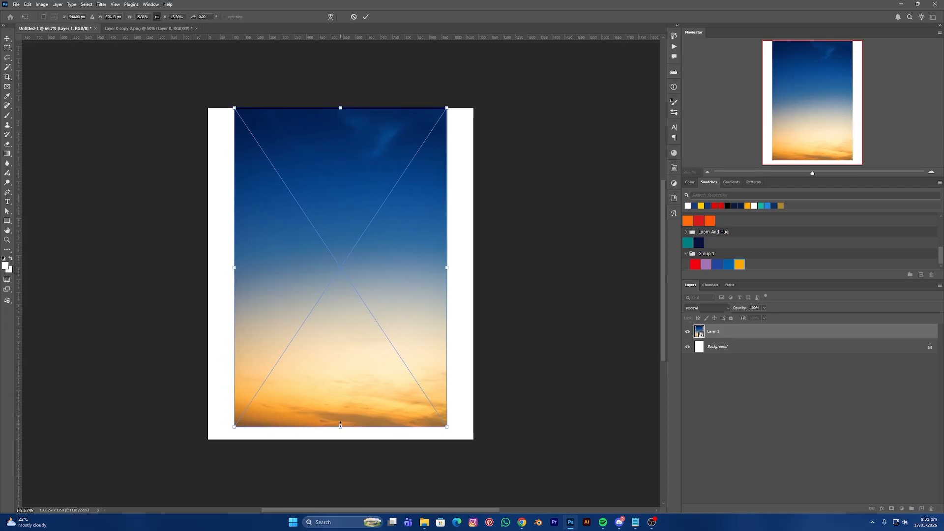
drag(340, 423, 343, 504)
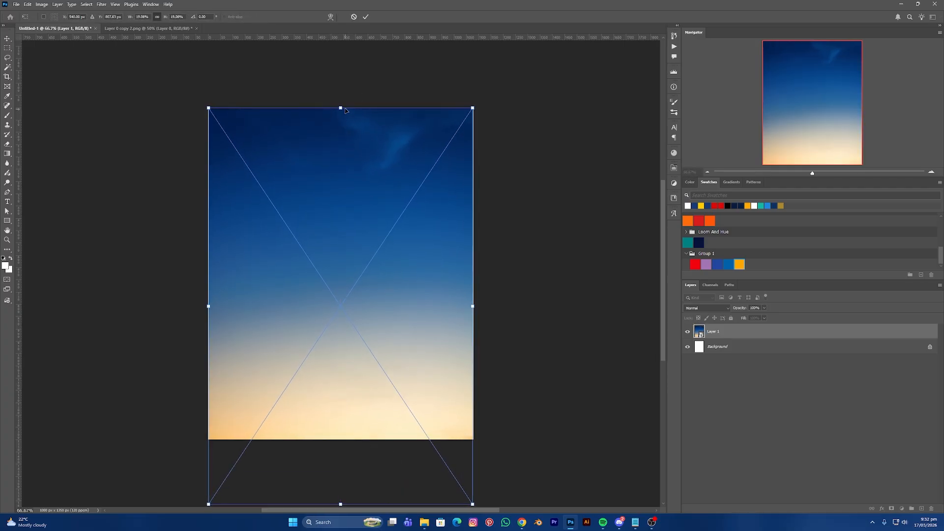
drag(345, 111, 348, 135)
key(Return)
- Add a Color Balance adjustment layer clipped to the sky layer, Layer 1
click(640, 364)
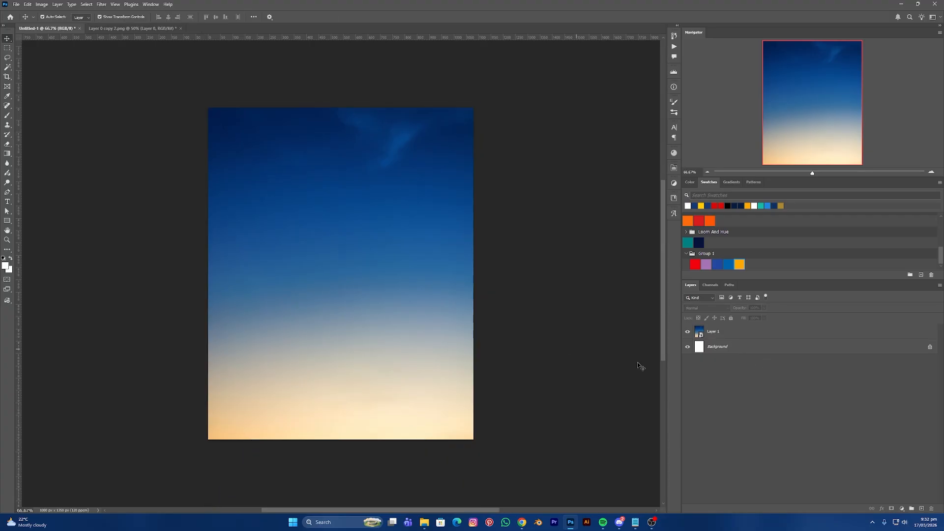
click(744, 333)
click(901, 509)
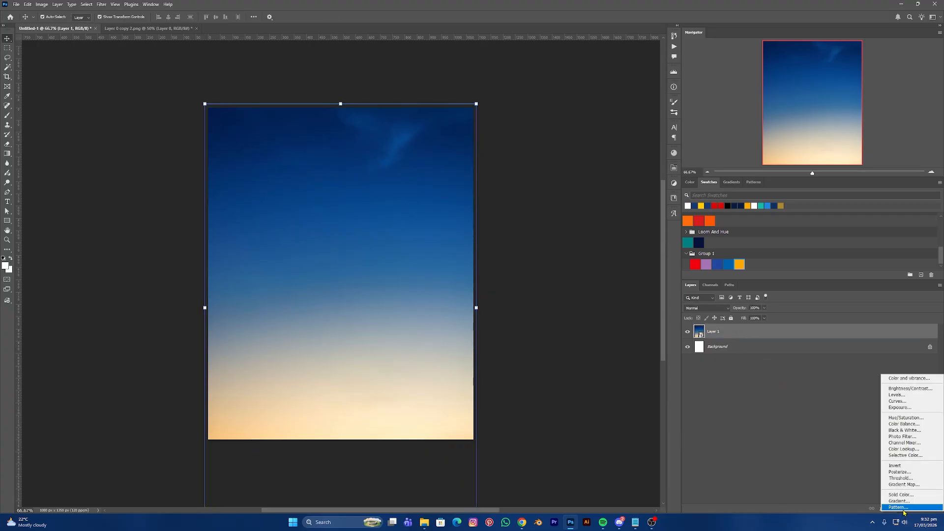
click(903, 424)
click(610, 292)
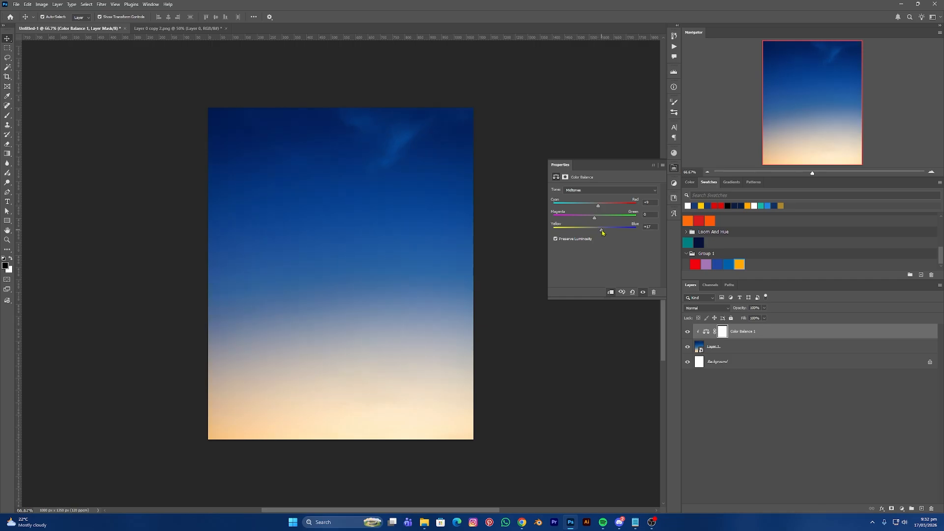
- Set Shadows Cyan-Red to +8 and Highlights Yellow-Blue to -11
click(596, 191)
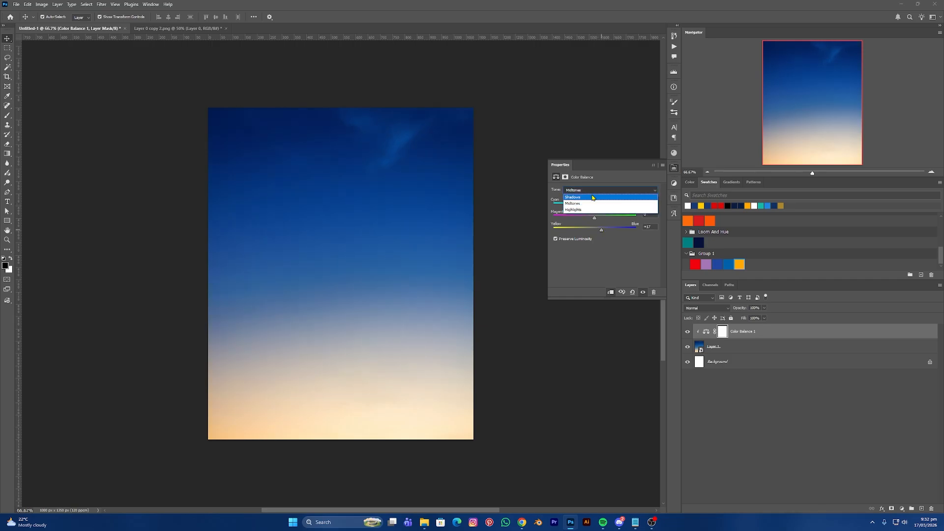
click(595, 200)
drag(595, 207, 599, 207)
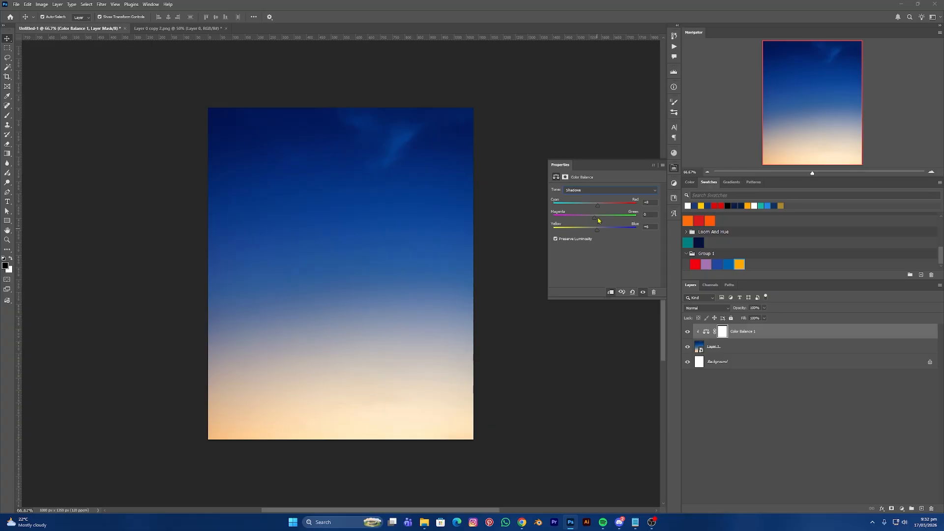
click(596, 191)
click(593, 210)
drag(595, 232, 591, 232)
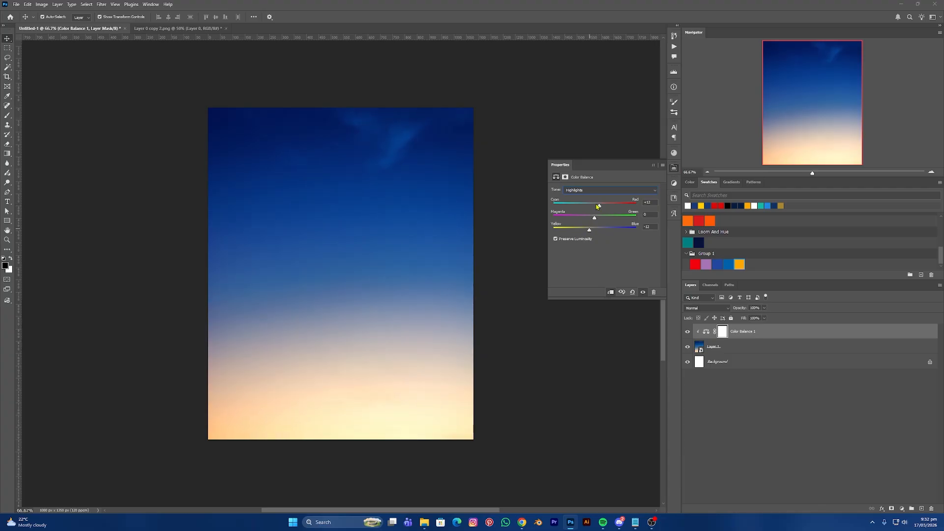
click(654, 166)
click(579, 227)
scroll(545, 227, down, 2)
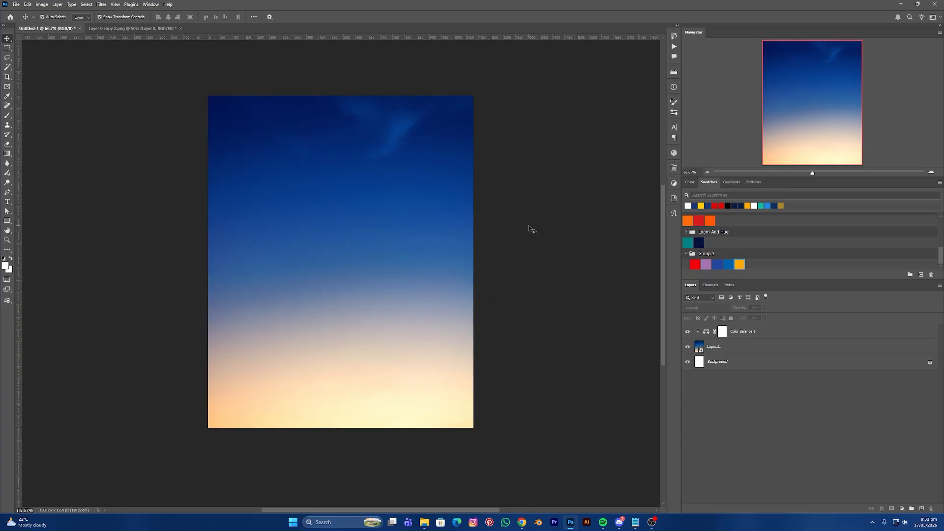
- Open Pillar.png and convert its layer to a Smart Object
key(ctrl+o)
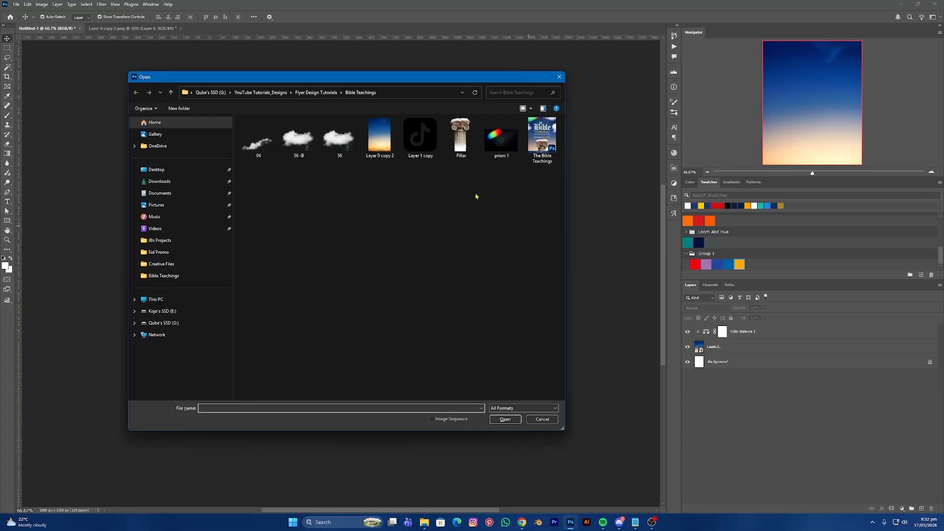
click(460, 138)
click(505, 419)
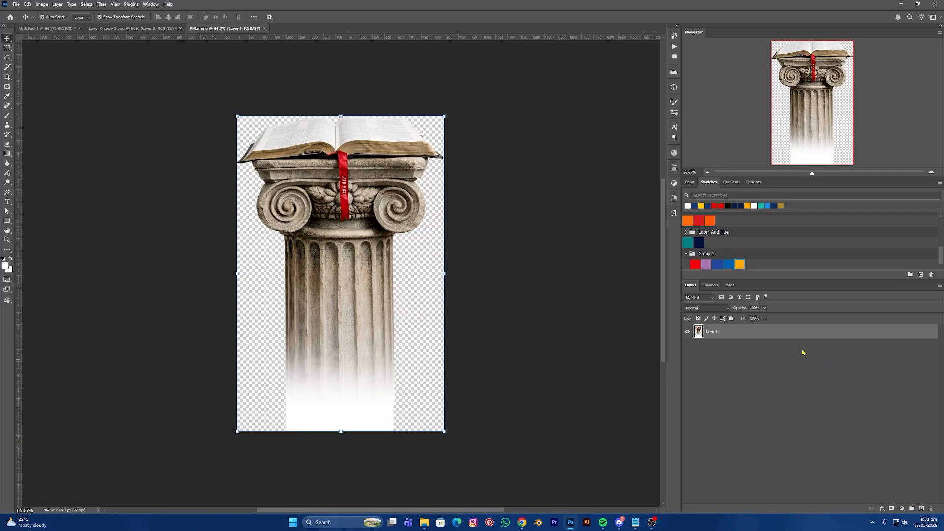
right_click(762, 334)
click(796, 468)
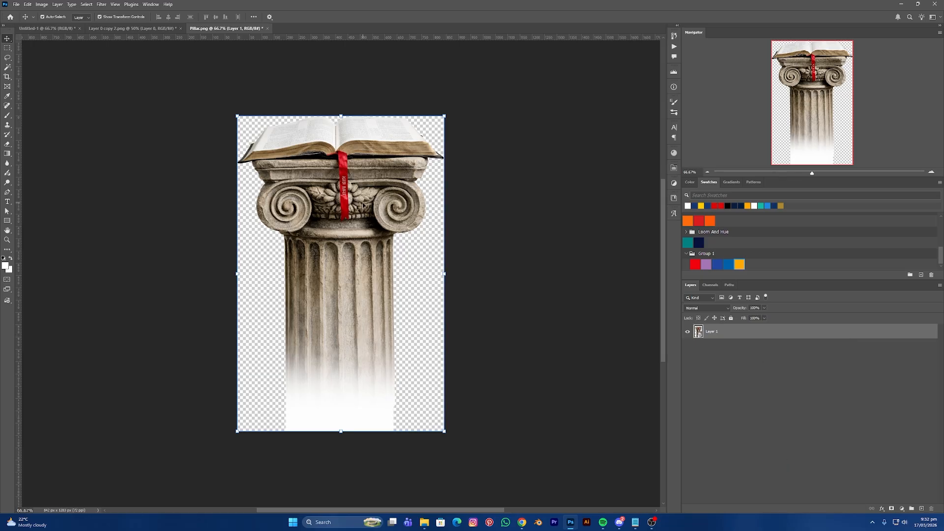
- Drop the pillar into the flyer as Layer 2, scaled down and centred at the bottom
drag(363, 205, 129, 28)
drag(70, 31, 362, 311)
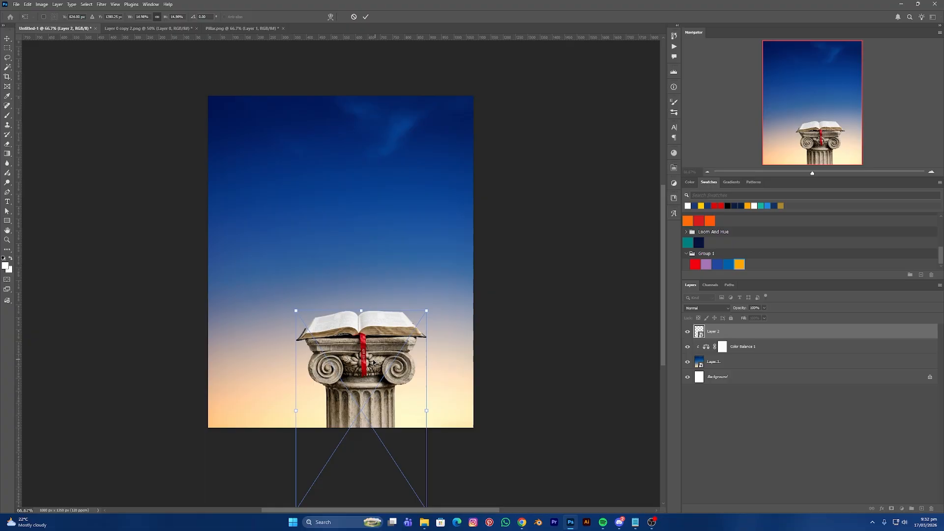
drag(382, 364, 355, 351)
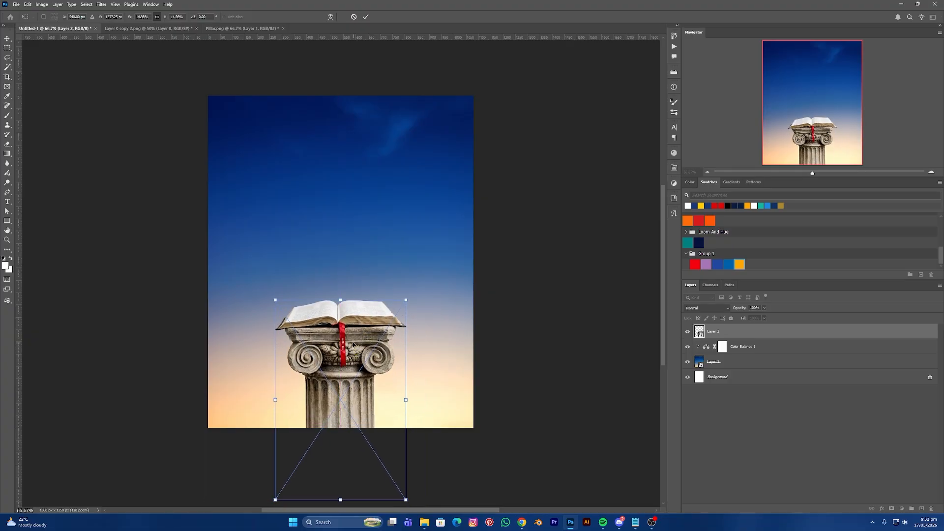
key(Return)
click(526, 318)
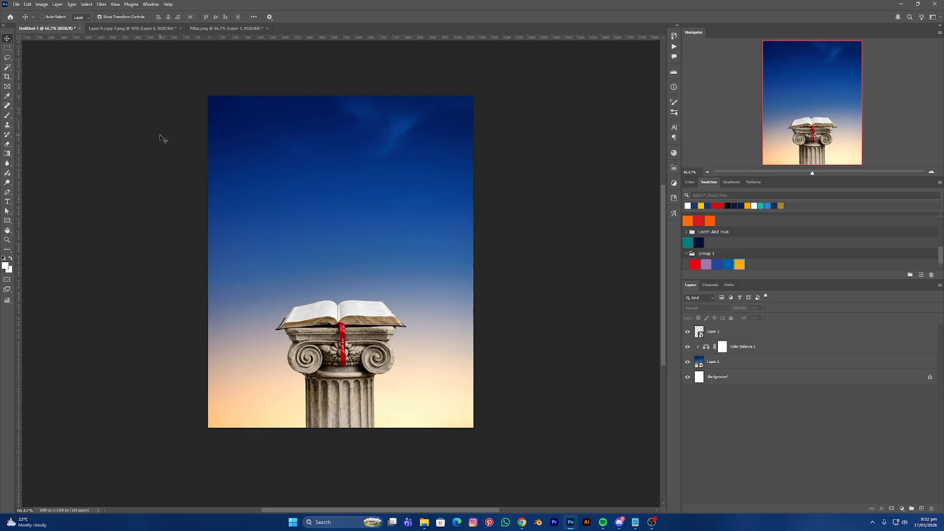
key(ctrl+o)
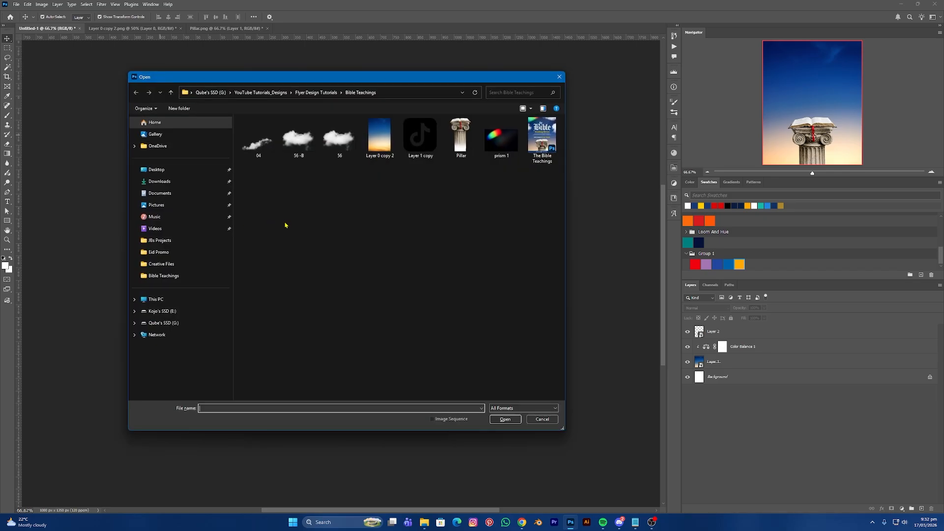
- Open cloud image 56.png, make it a Smart Object and shrink it to about 57%
click(336, 143)
click(506, 421)
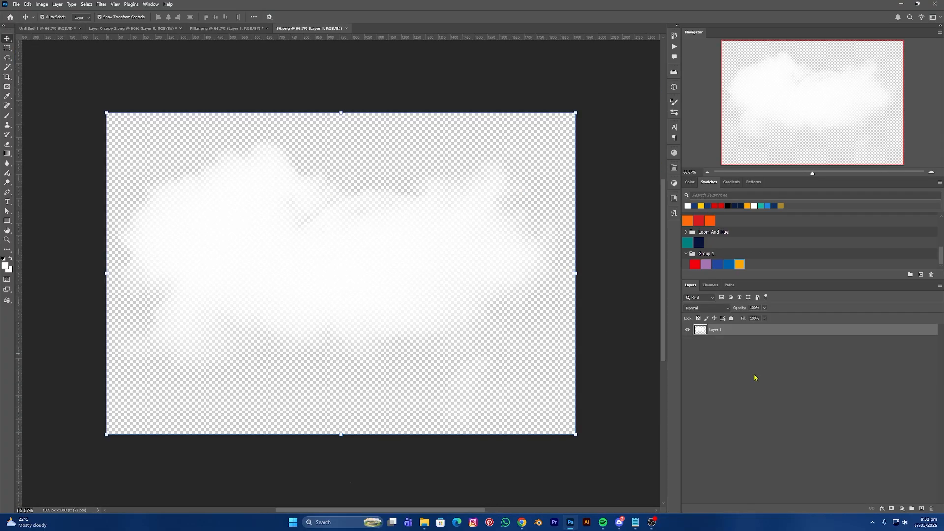
right_click(738, 330)
click(768, 459)
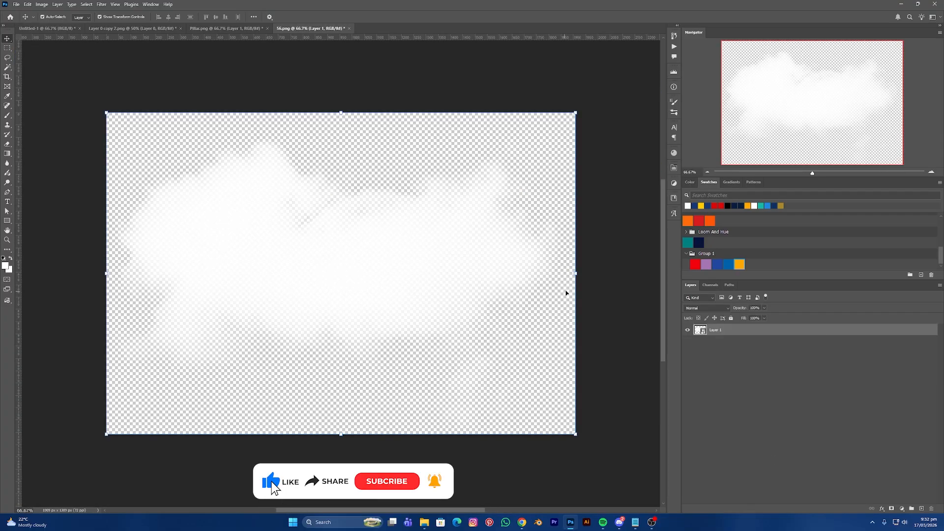
drag(575, 273, 375, 273)
key(Return)
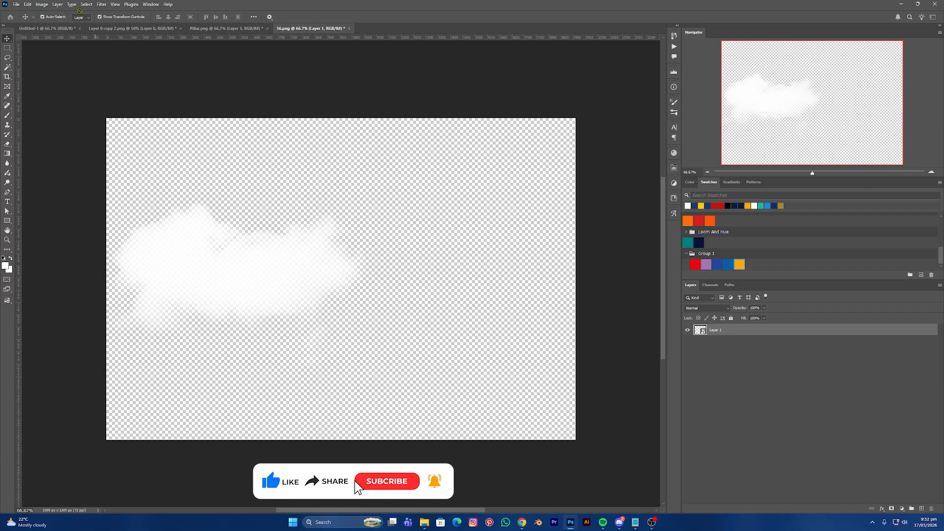
- Place the cloud at the flyer's right edge and duplicate a copy onto the left edge
drag(57, 30, 478, 215)
click(303, 51)
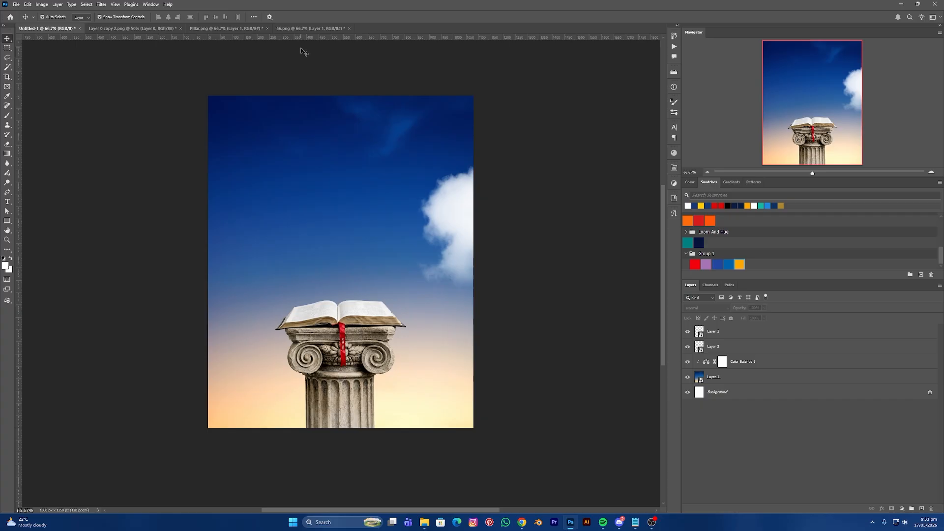
click(390, 143)
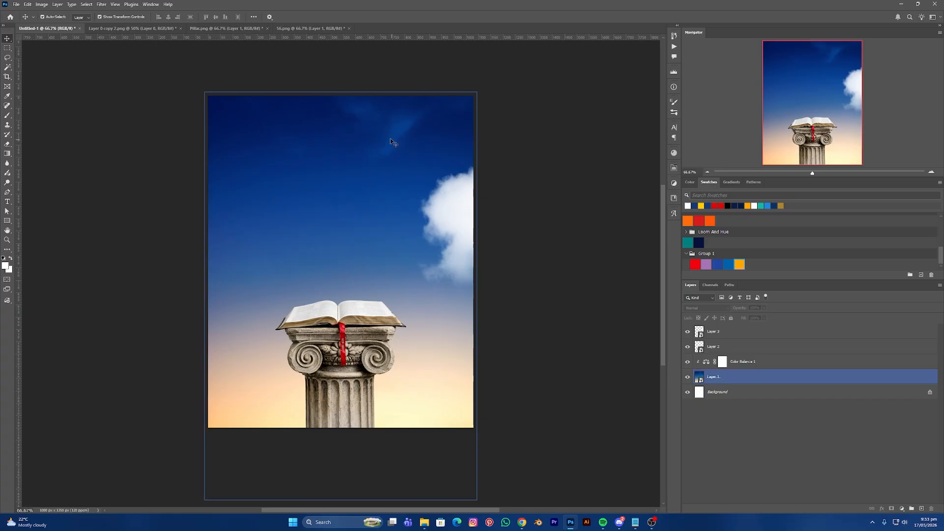
drag(457, 210, 125, 227)
drag(299, 245, 220, 216)
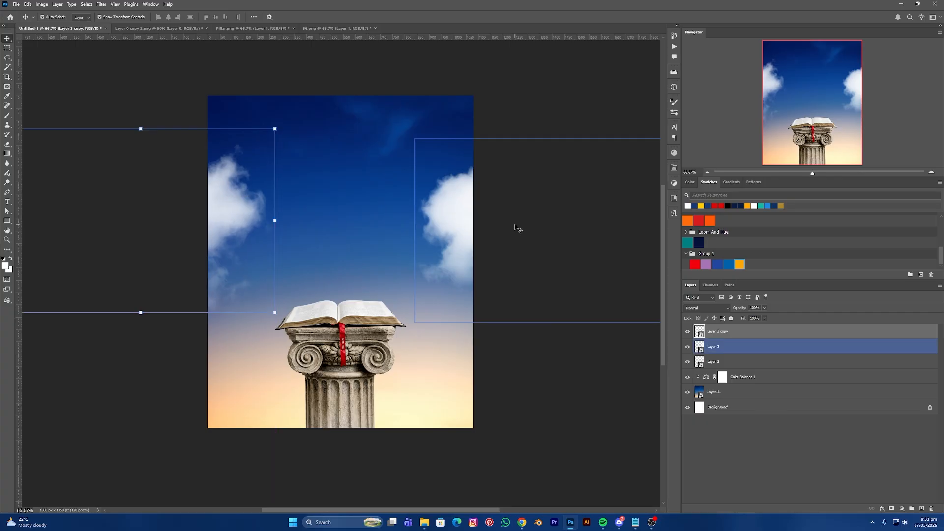
click(533, 222)
- Open cloud image 04.png, convert it to a Smart Object and shrink it
click(335, 28)
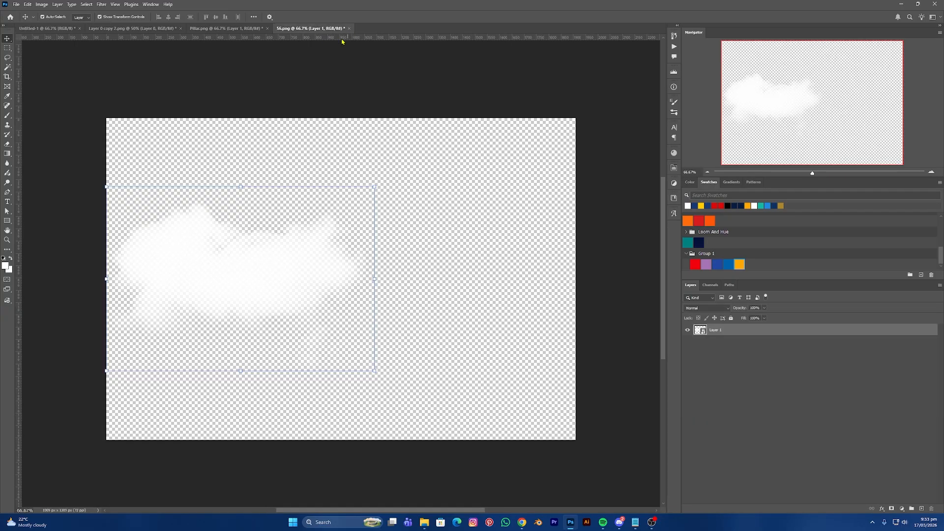
key(ctrl+o)
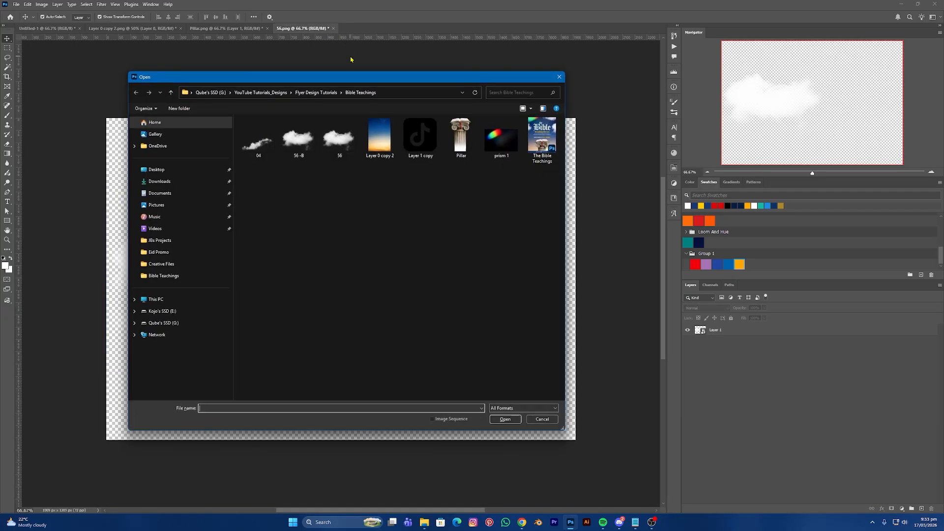
click(256, 140)
click(511, 419)
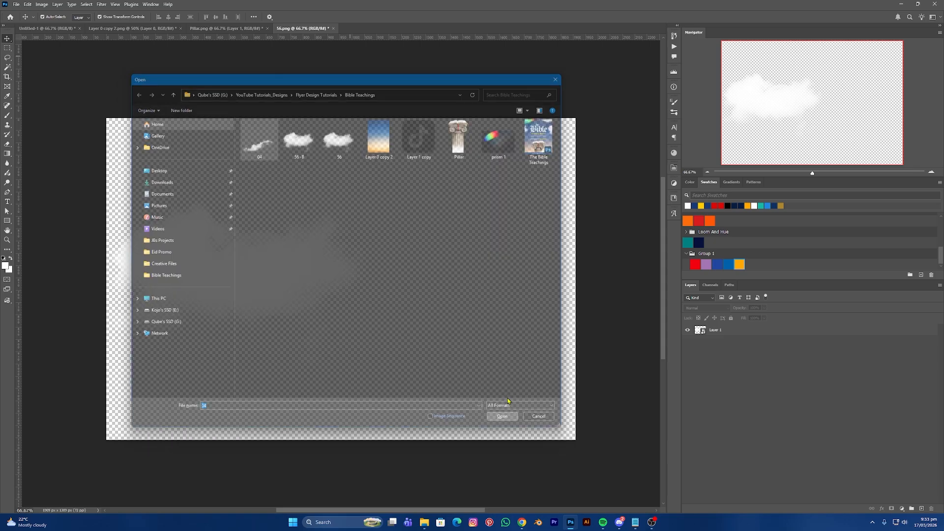
right_click(745, 329)
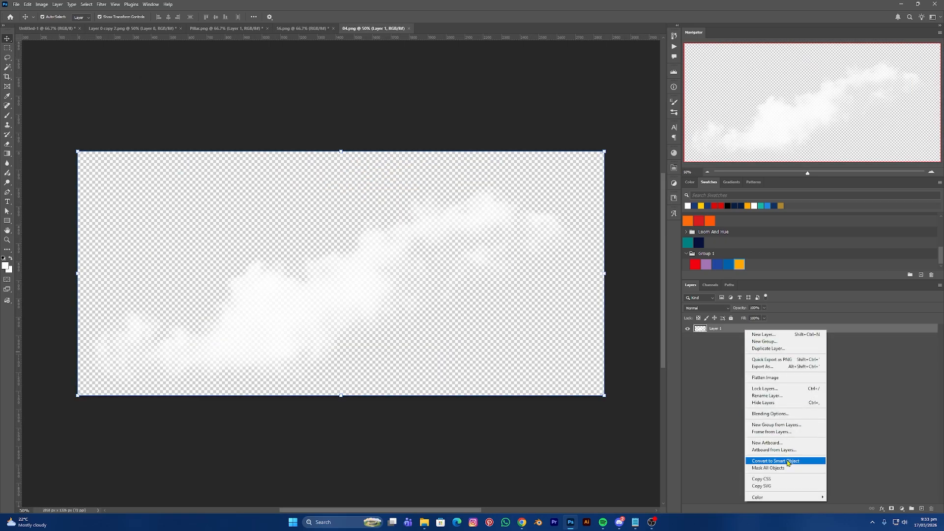
click(775, 460)
drag(602, 271, 248, 273)
- Bring the cloud into the flyer, enlarge and rotate it along the top edge
drag(165, 284, 363, 144)
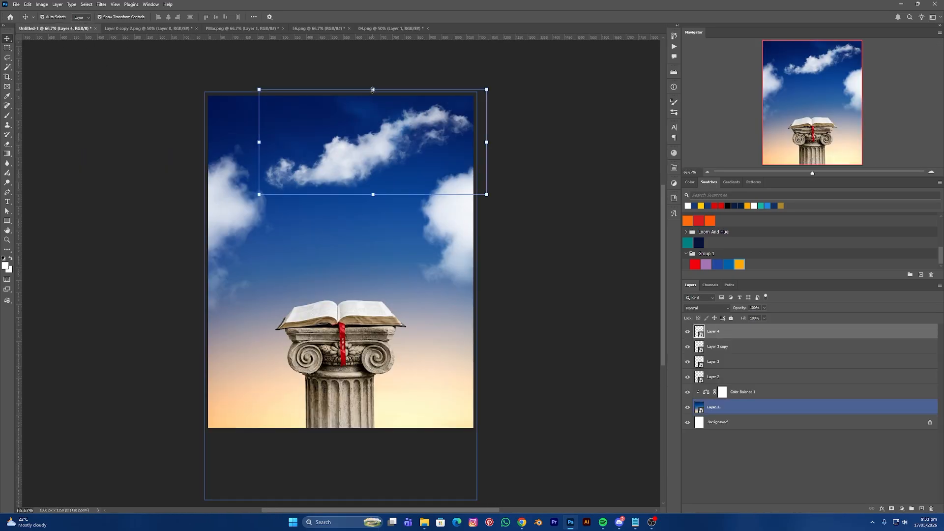
drag(372, 90, 375, 40)
drag(330, 143, 360, 122)
drag(592, 135, 541, 157)
drag(358, 129, 423, 97)
drag(584, 215, 576, 225)
drag(396, 105, 393, 112)
key(Return)
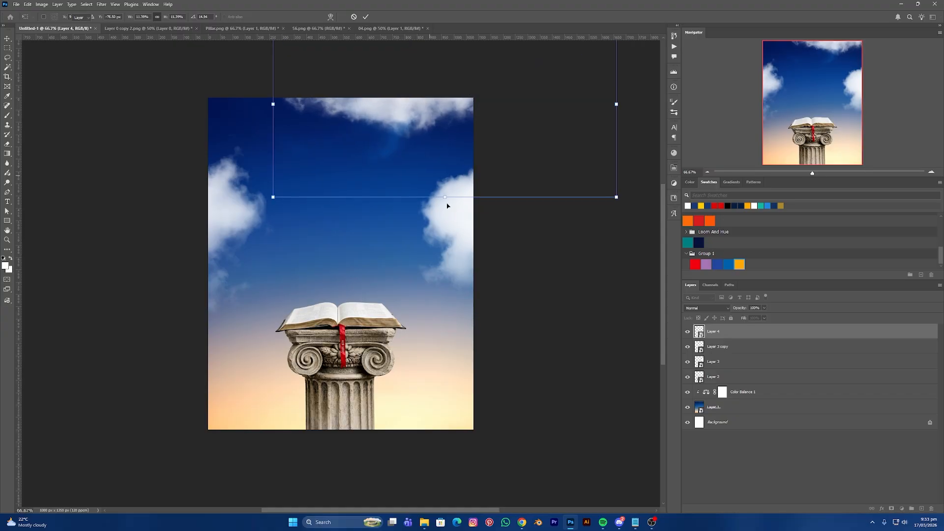
click(531, 278)
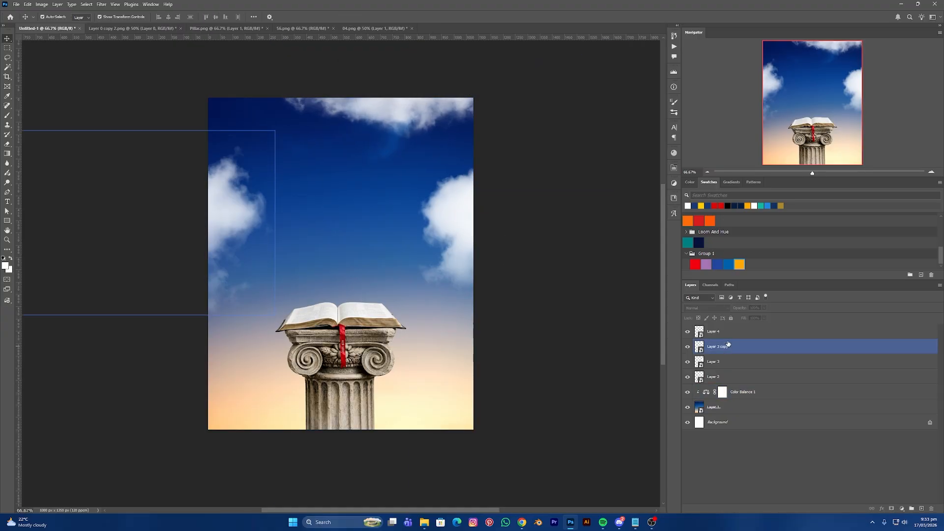
- Unlock Background, group all seven flyer layers with Ctrl+G and name the group 'Background'
click(930, 424)
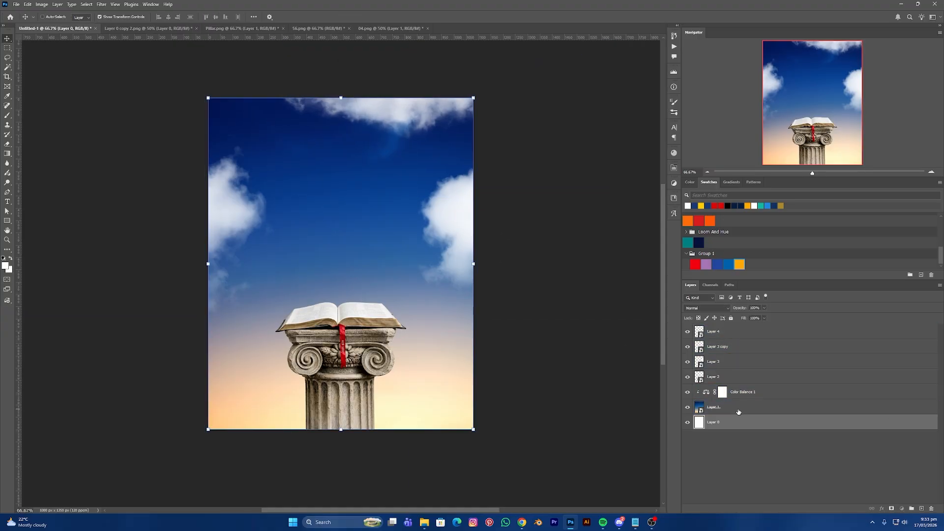
ctrl+click(741, 409)
ctrl+click(748, 392)
ctrl+click(718, 375)
ctrl+click(714, 364)
ctrl+click(714, 349)
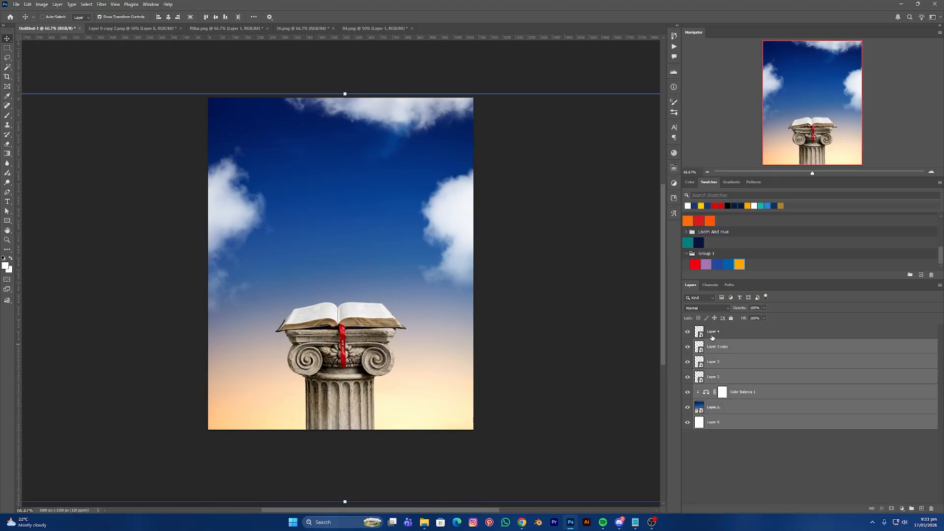
ctrl+click(712, 334)
key(ctrl+g)
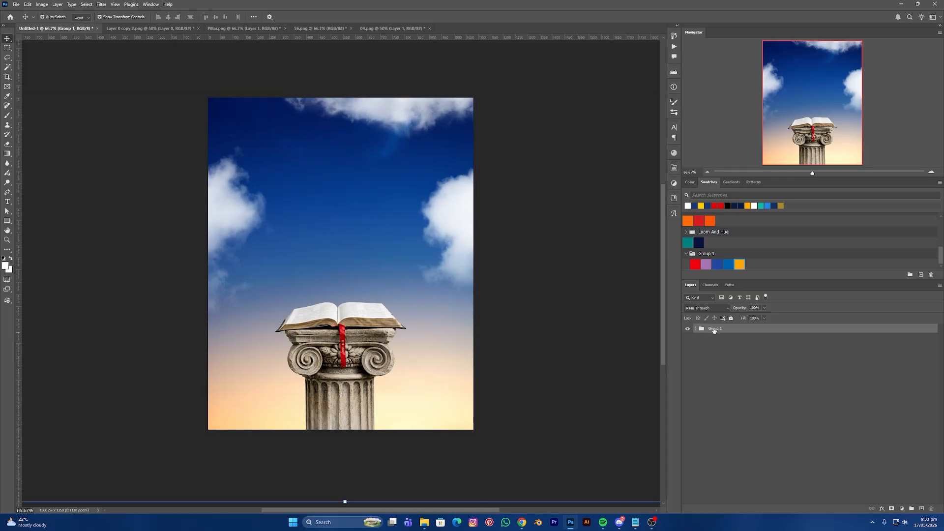
double_click(714, 329)
text(Background)
- Confirm the group name and close 04.png, 56.png, Pillar.png and Layer 0 copy 2.png without saving
key(Return)
click(550, 276)
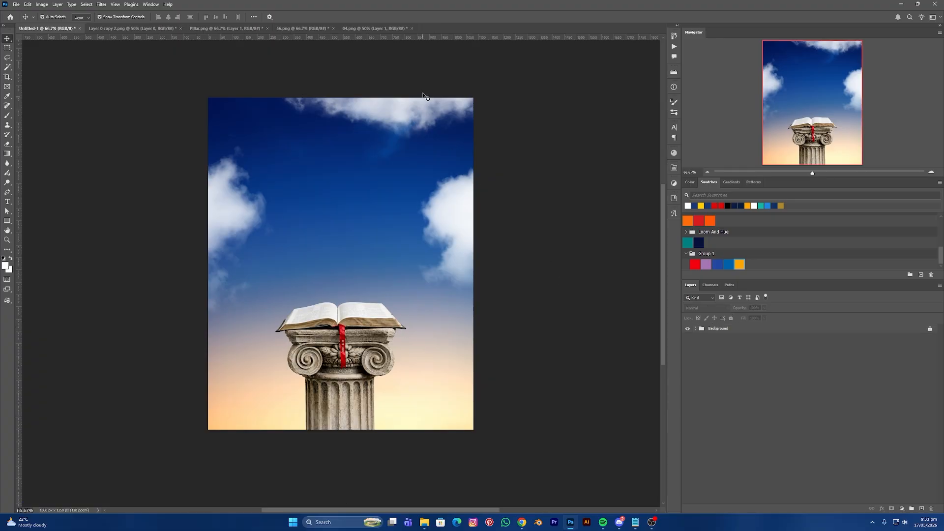
click(411, 29)
click(473, 192)
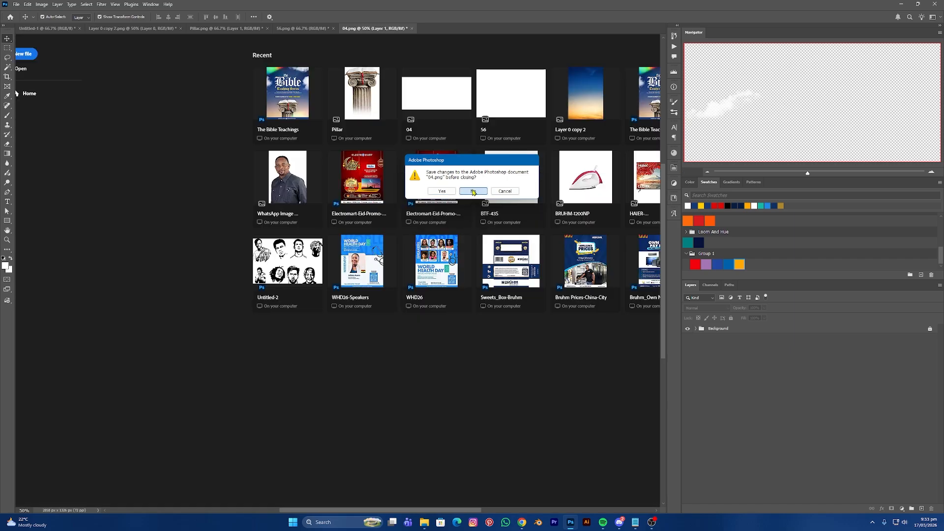
click(333, 28)
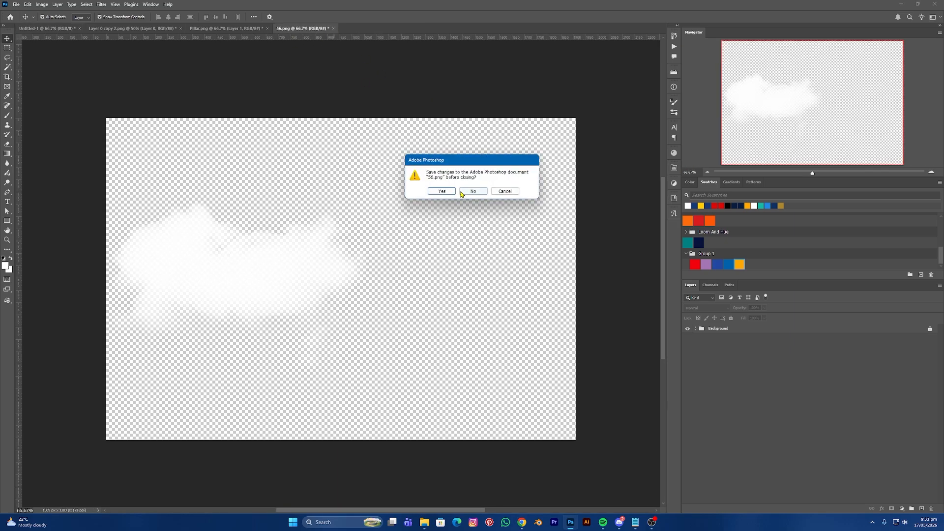
click(473, 192)
click(266, 29)
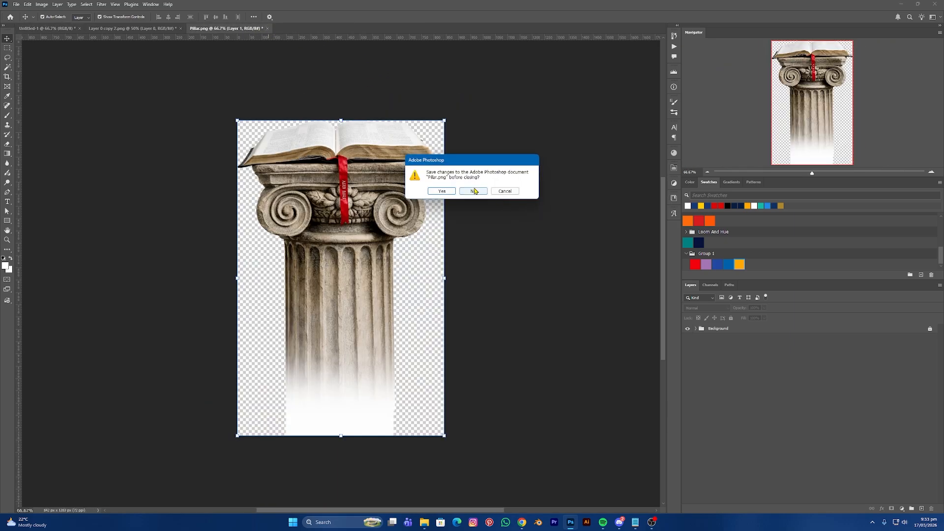
click(473, 192)
click(181, 28)
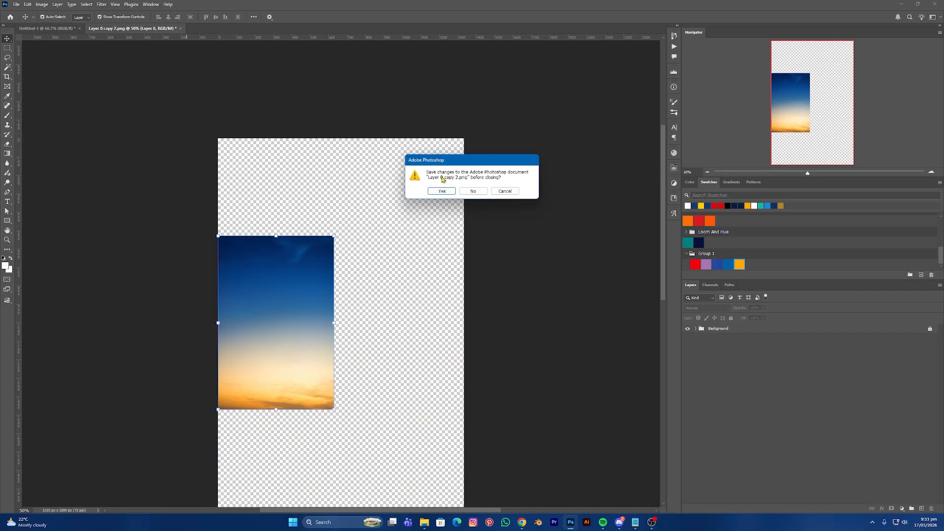
click(473, 192)
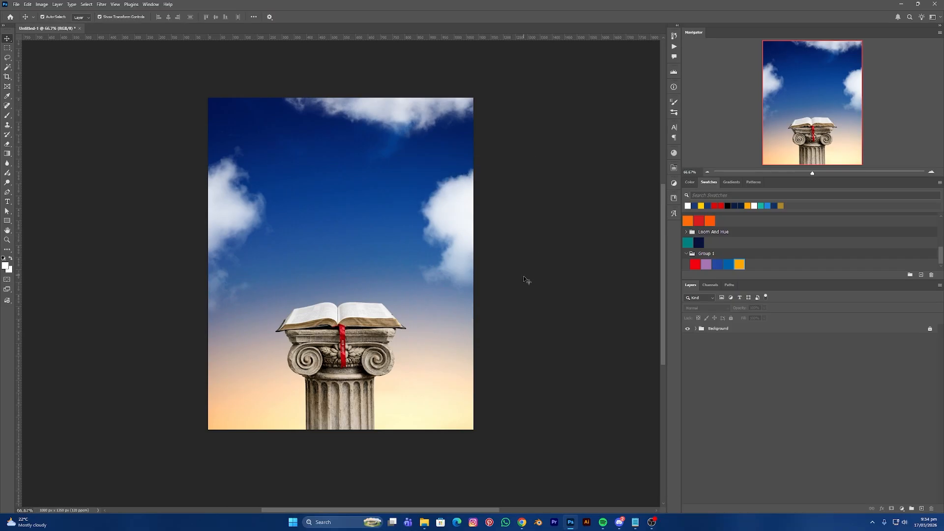
key(t)
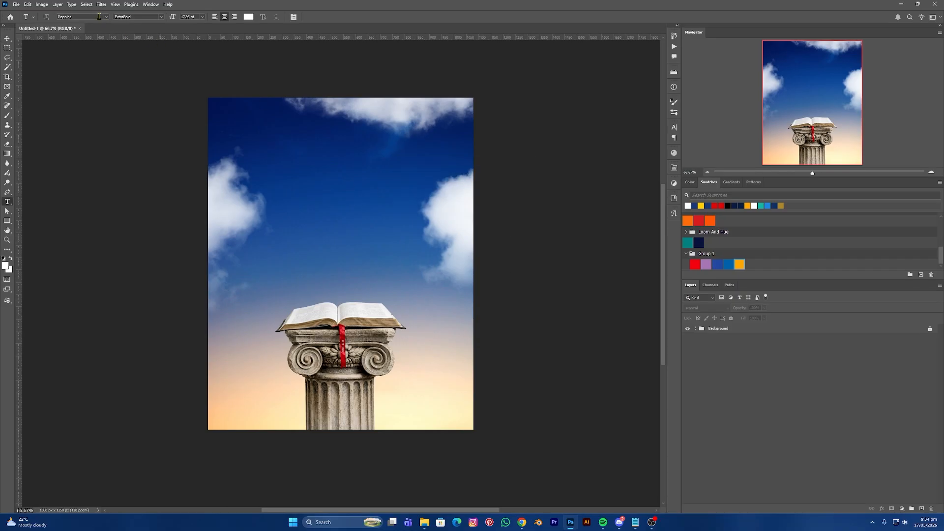
- In Old English Text MT, type 'the' and duplicate it as a second layer reading 'Bible'
text(old)
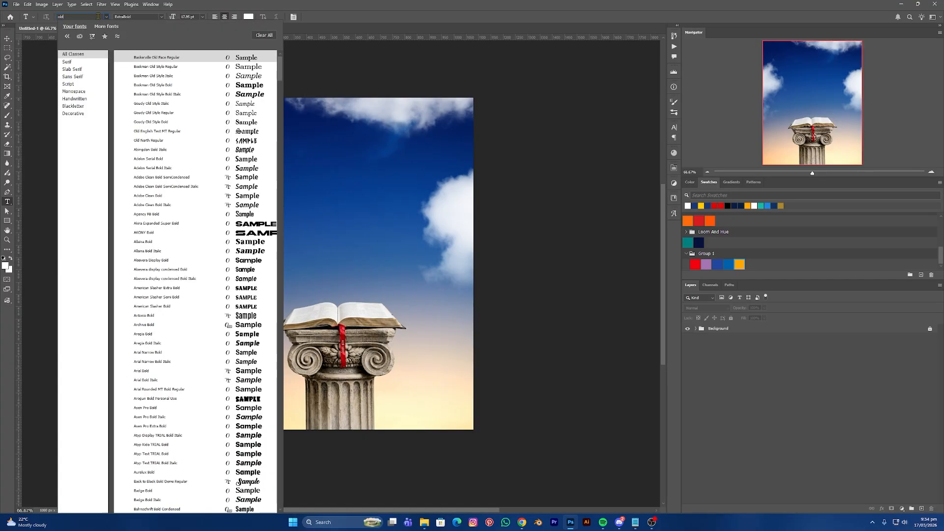
text( eng)
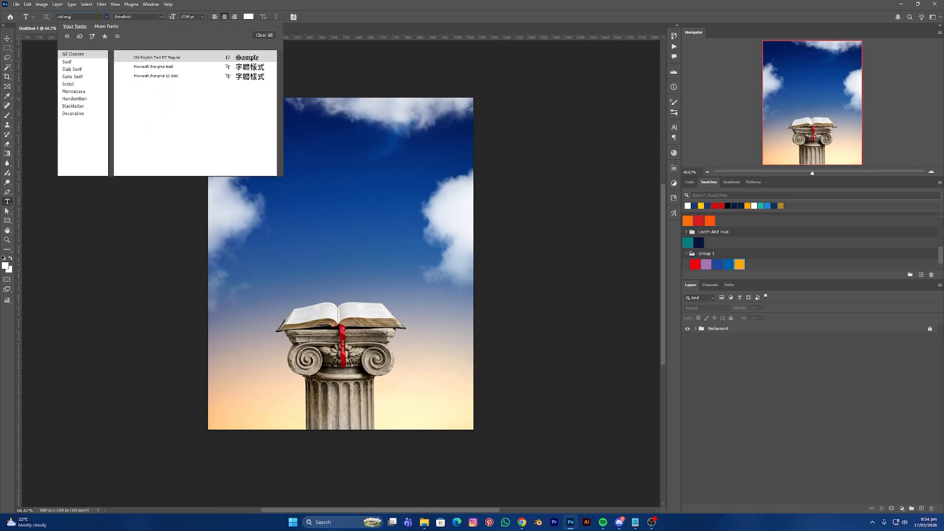
key(Return)
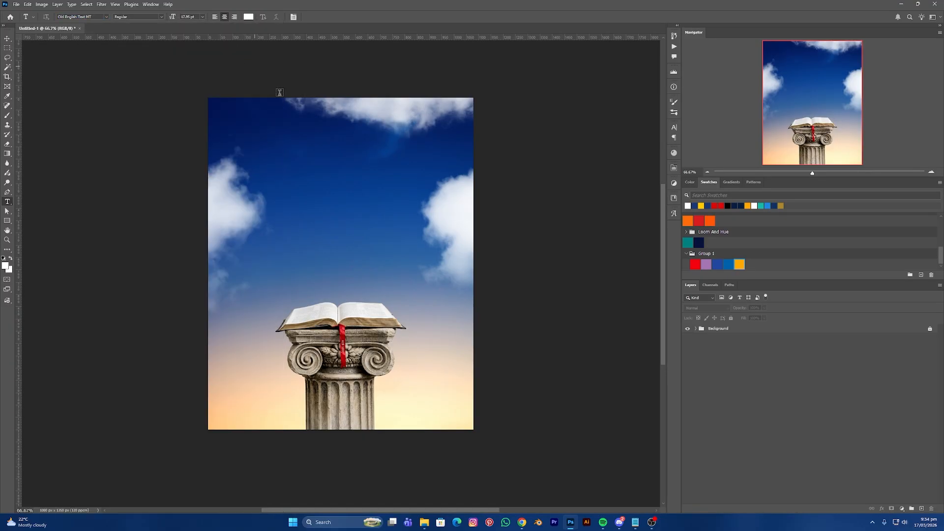
click(306, 182)
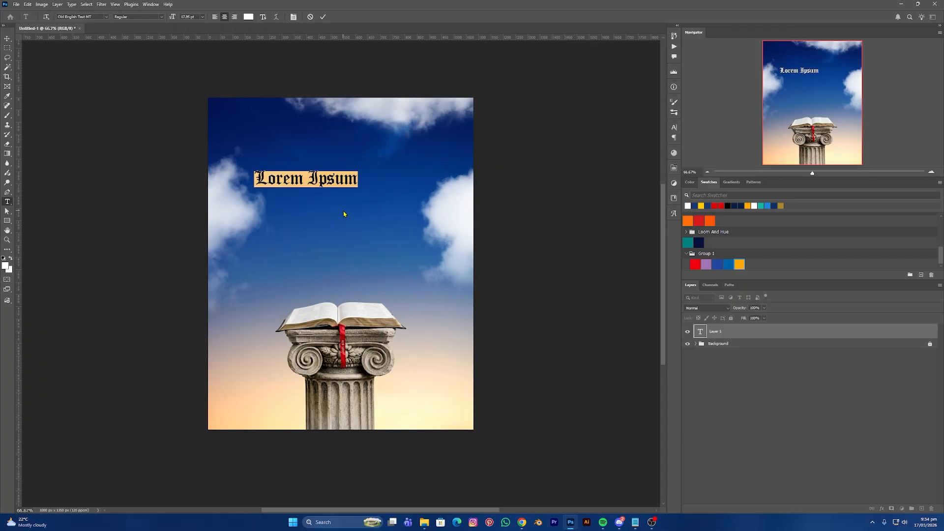
text(the)
click(8, 39)
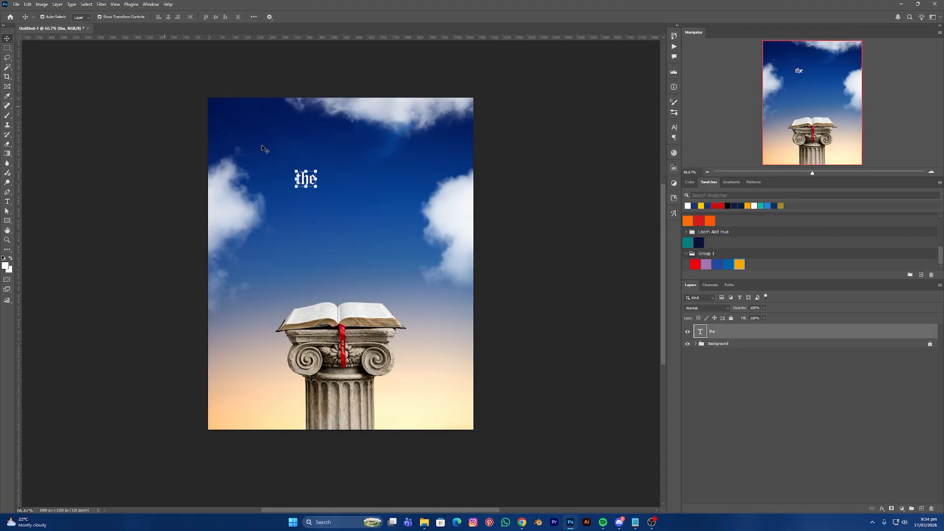
drag(308, 182, 341, 173)
double_click(342, 172)
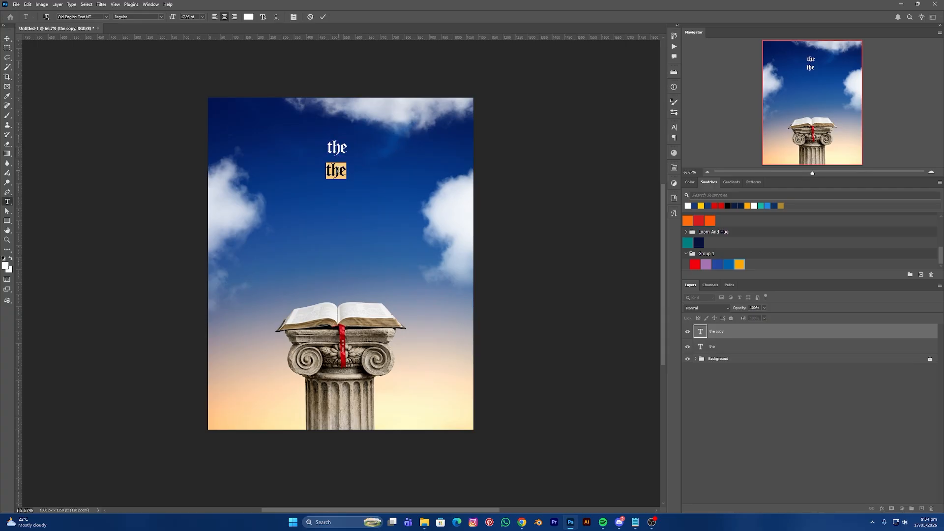
text(Bible)
click(8, 39)
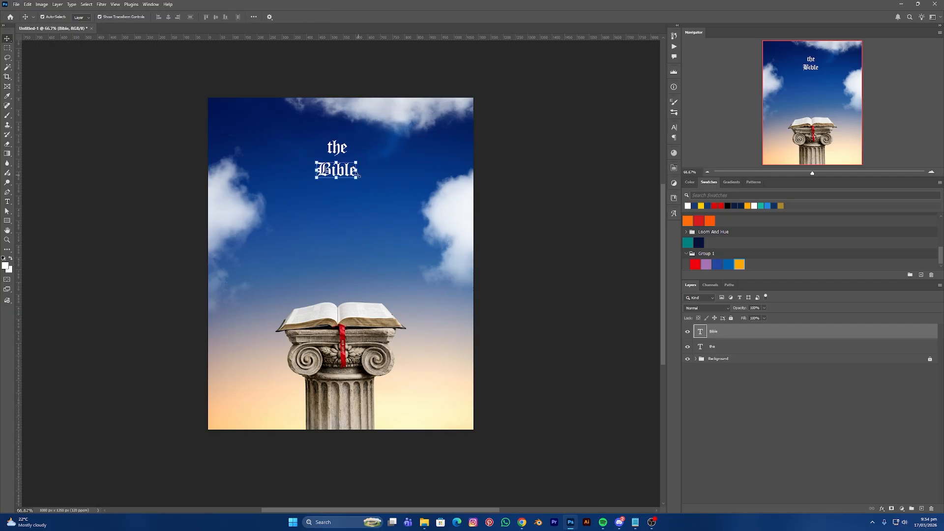
- Enlarge 'Bible' to about 311%, scale both title words up together and nudge them upward
drag(340, 182, 364, 205)
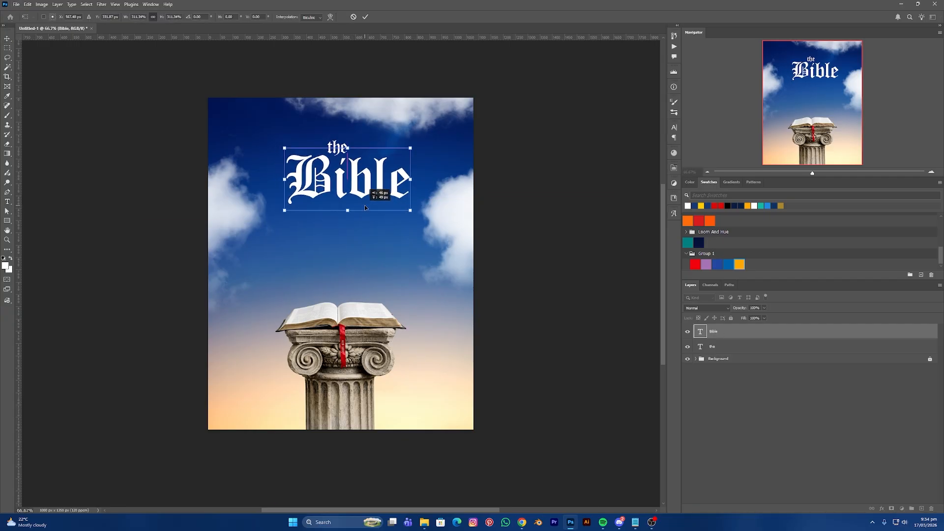
key(Return)
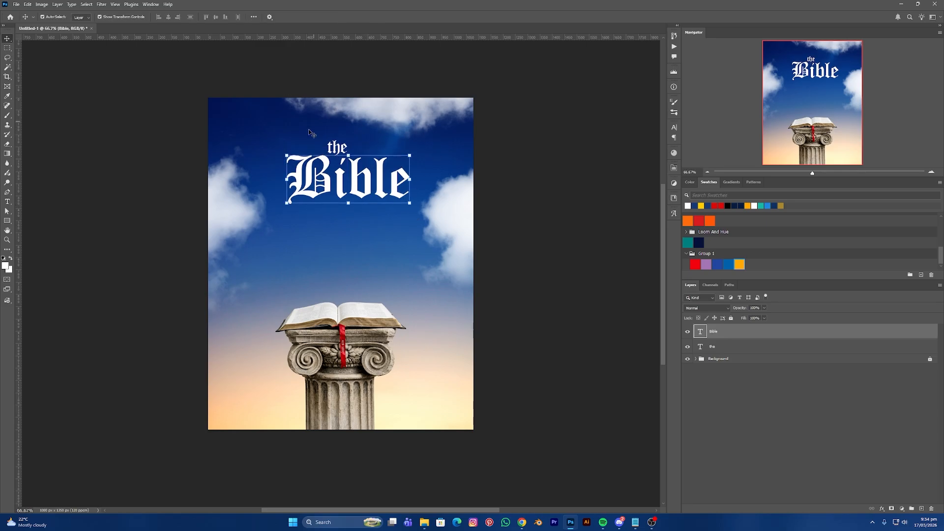
shift+click(340, 140)
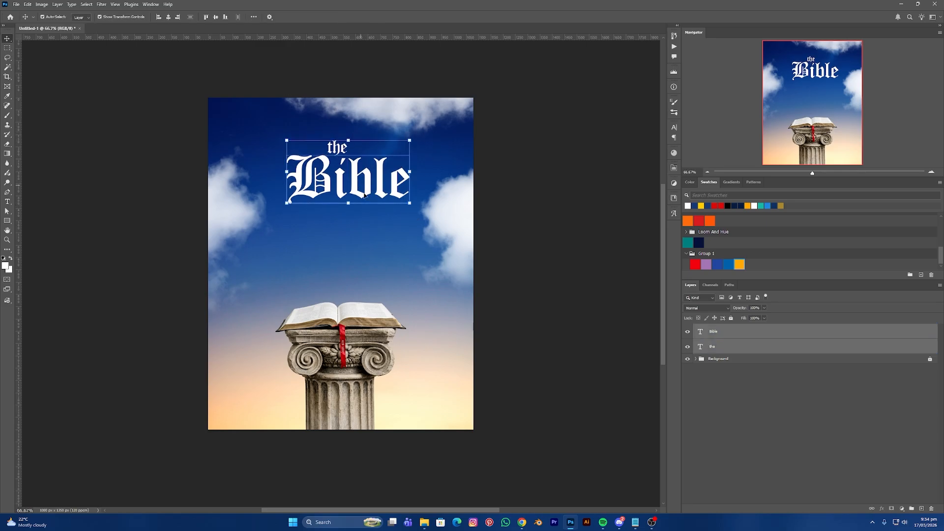
mouse_move(350, 206)
mouse_down()
mouse_move(359, 212)
mouse_move(350, 204)
mouse_move(340, 216)
mouse_up()
key(Return)
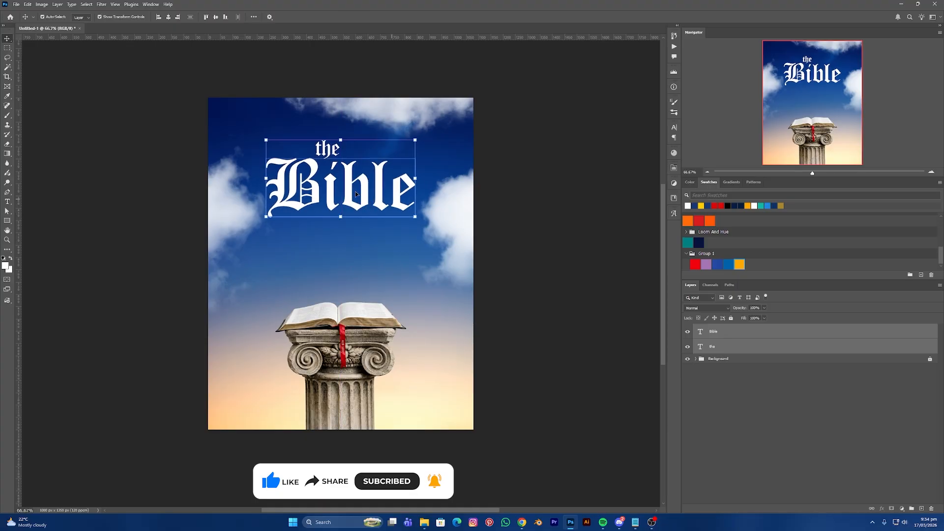
drag(365, 196, 366, 194)
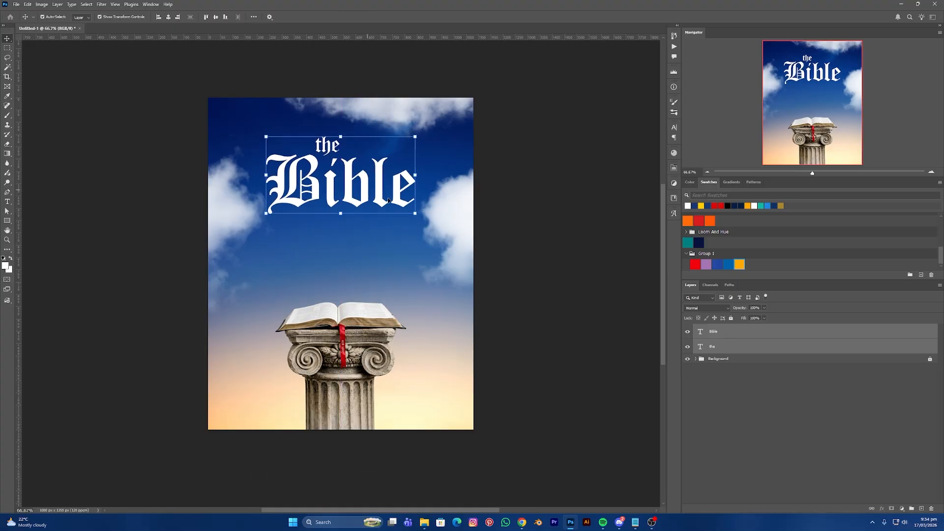
click(530, 235)
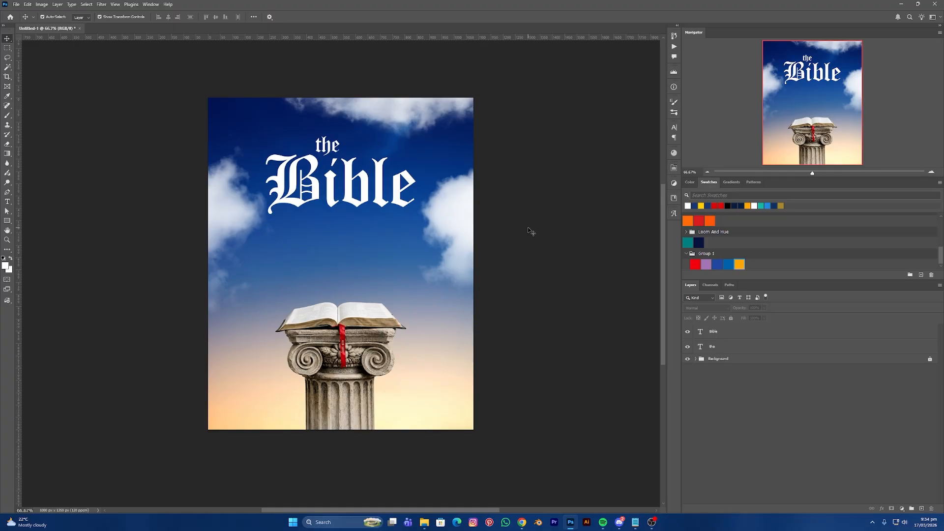
- Type the subtitle 'Teaching Series' below the title
key(t)
click(306, 235)
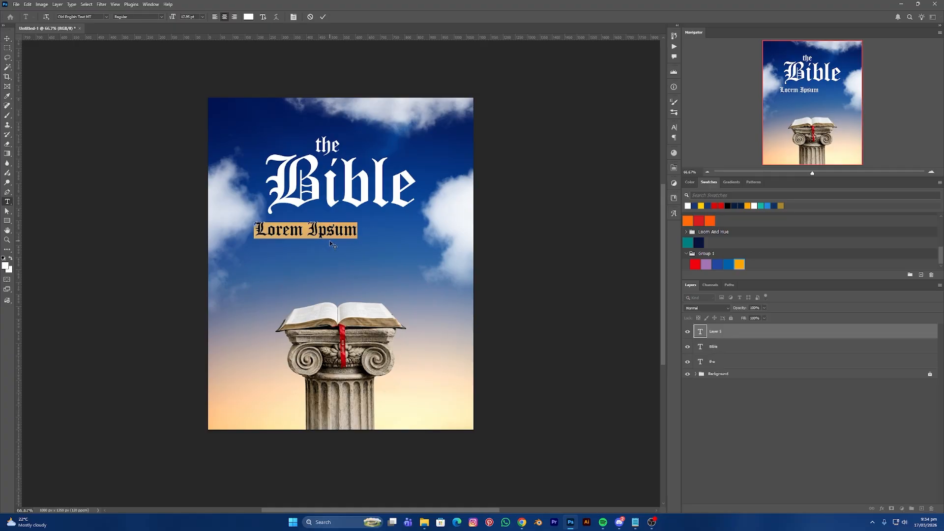
text(Terach)
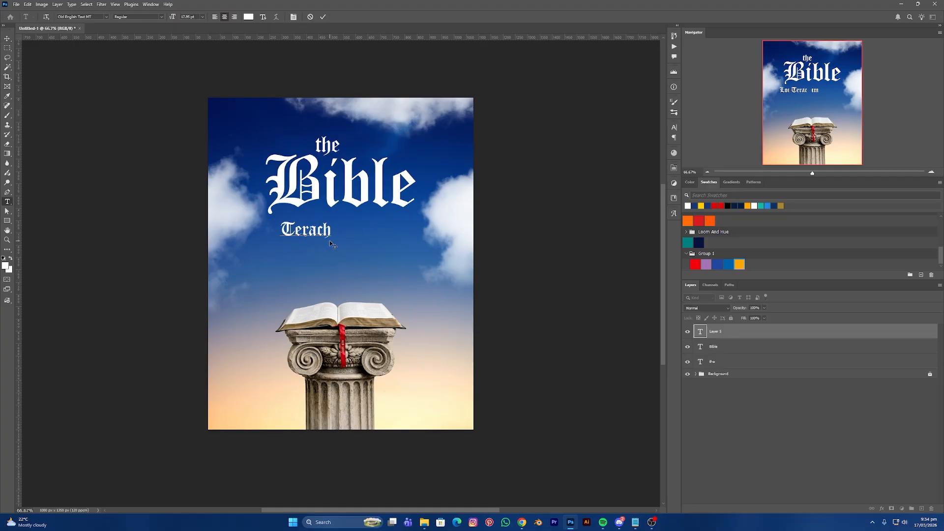
text(ing)
key(BackSpace)
key(BackSpace)
key(BackSpace)
key(BackSpace)
key(BackSpace)
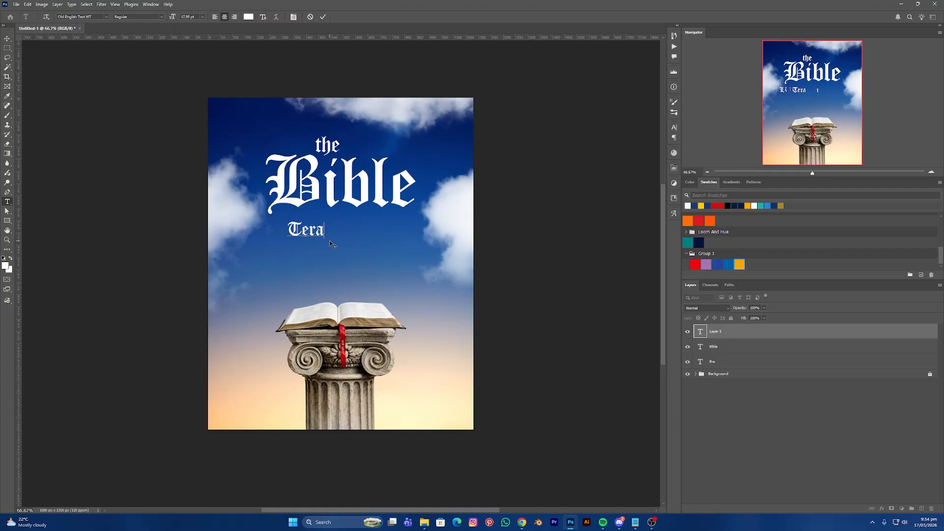
key(BackSpace)
key(BackSpace)
text(aching S)
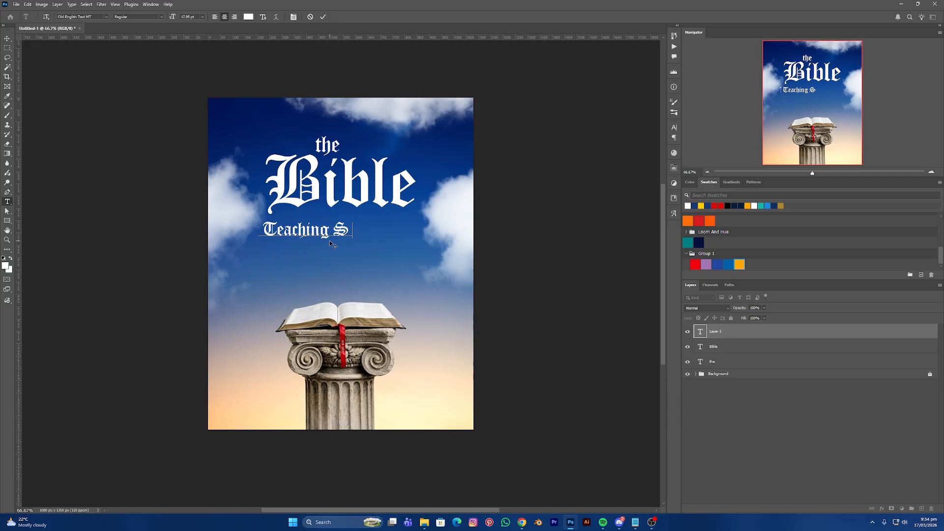
text(eries)
click(7, 39)
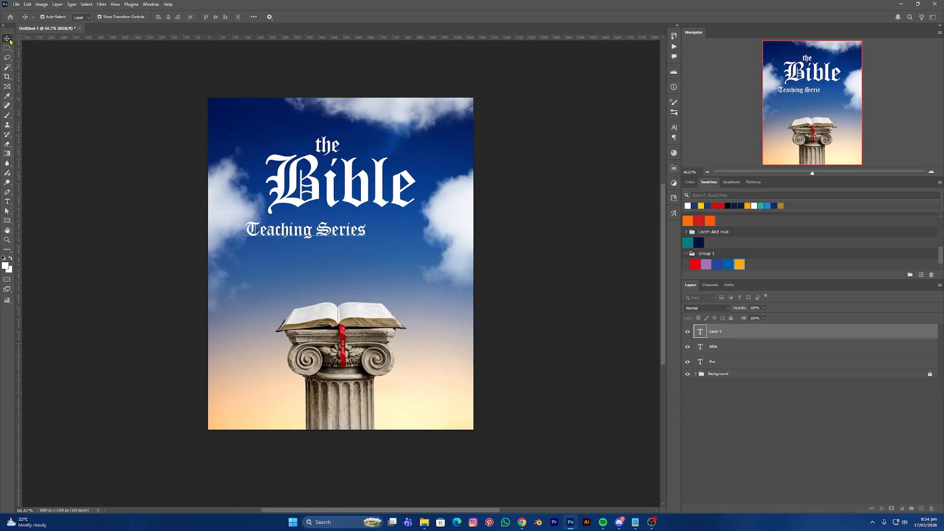
- Centre 'Teaching Series' under Bible, colour it yellow and scale it to about 93%
drag(341, 233, 375, 225)
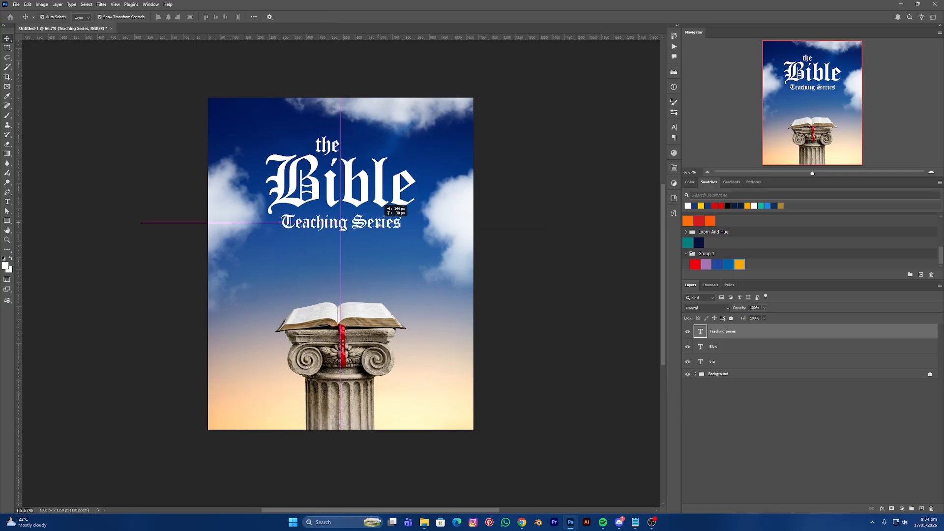
click(702, 206)
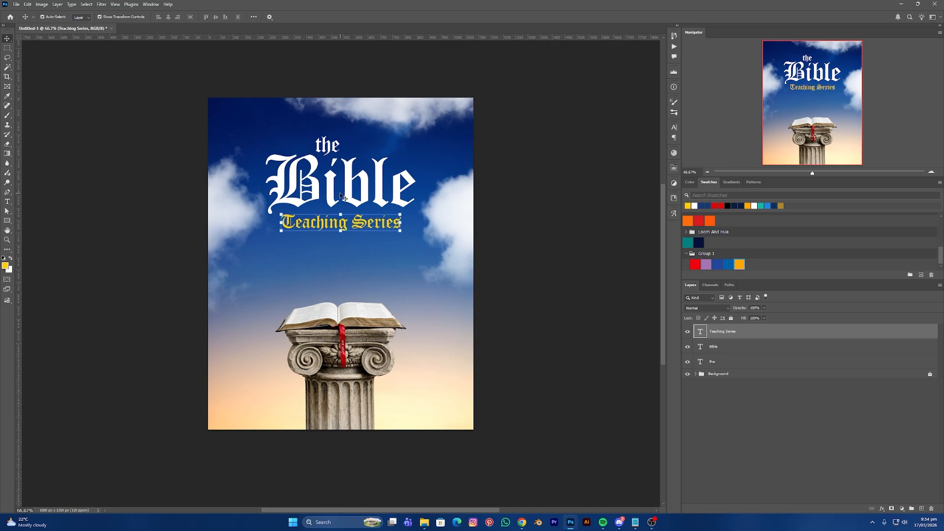
key(ctrl+t)
drag(343, 234, 341, 231)
drag(280, 231, 289, 230)
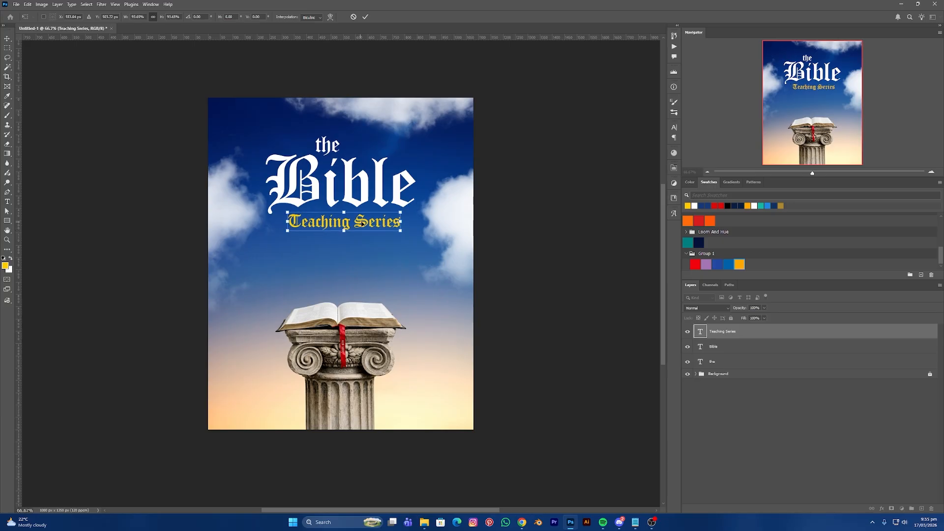
drag(361, 225, 357, 227)
key(Return)
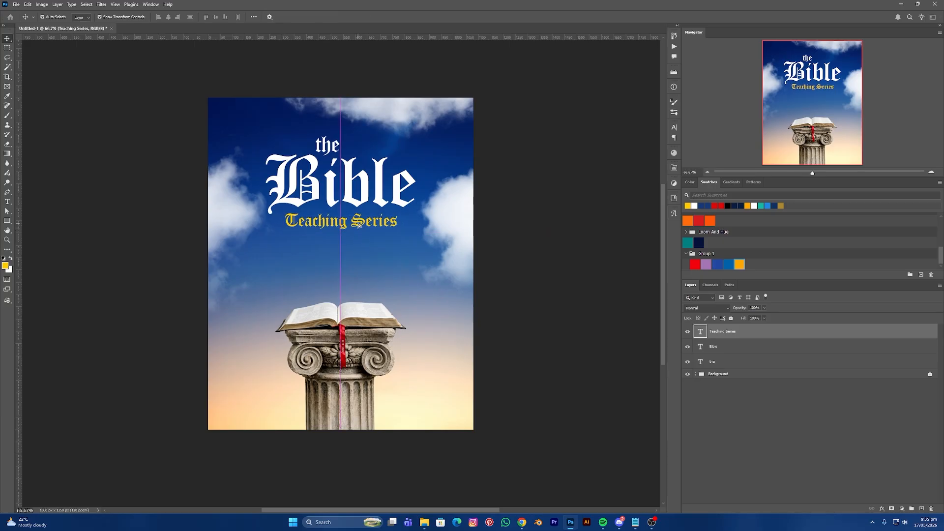
click(543, 269)
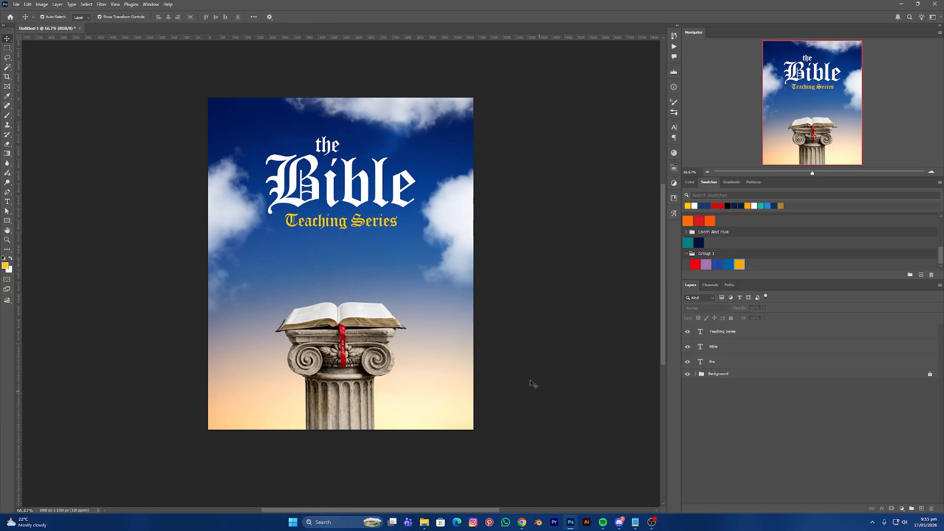
- Set the type font to Poppins SemiBold
key(t)
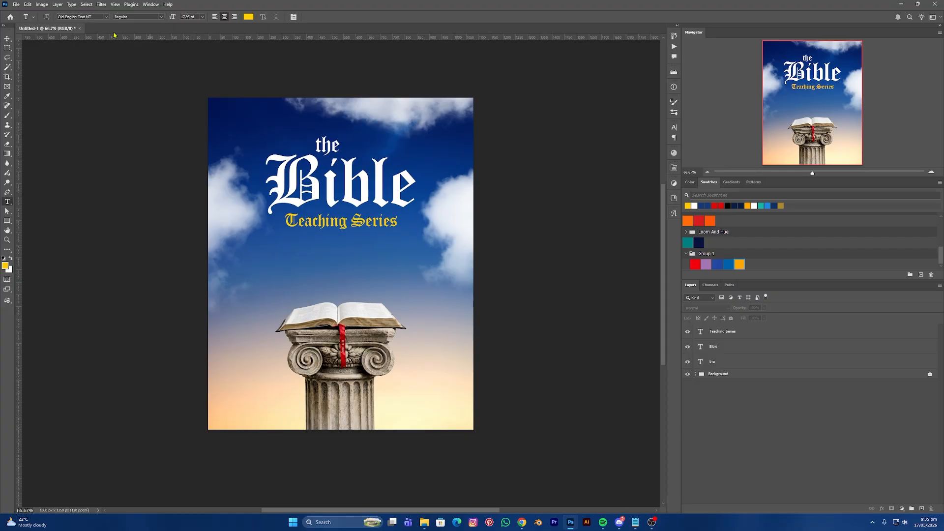
click(97, 17)
text(pop[p)
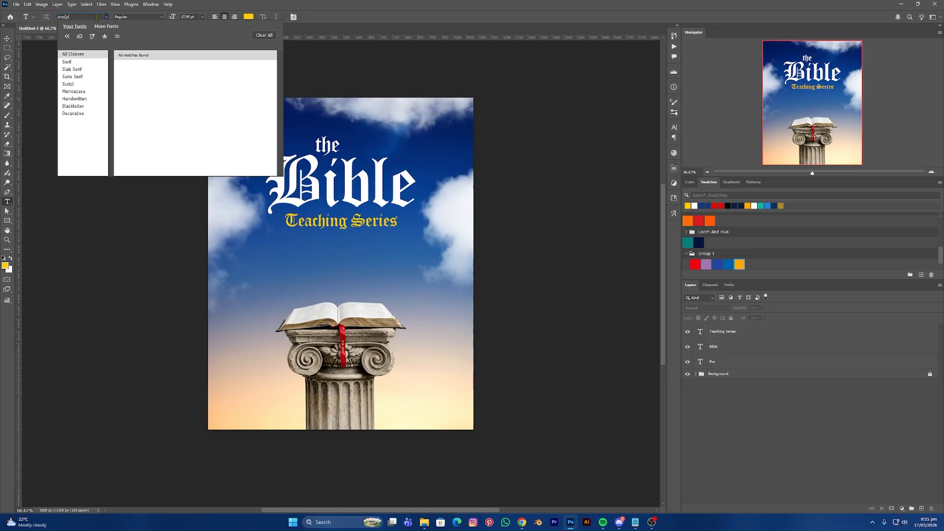
key(BackSpace)
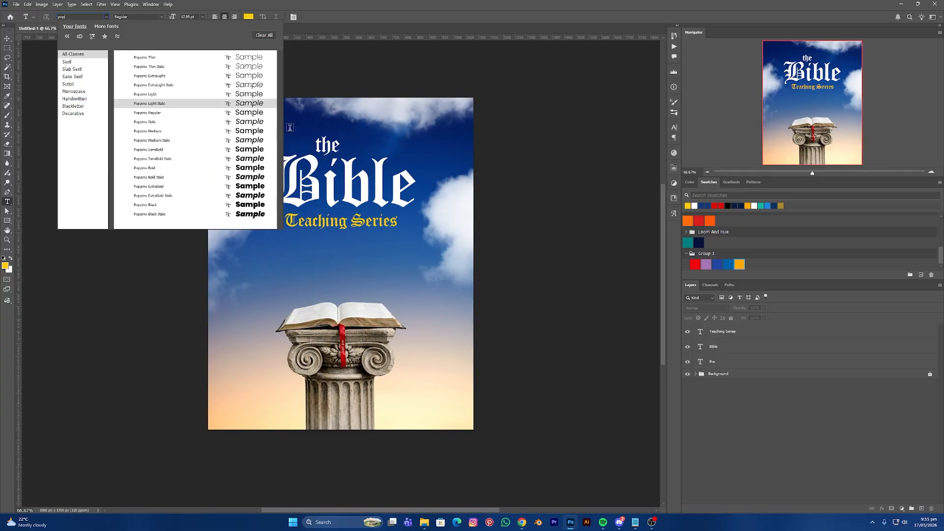
click(245, 152)
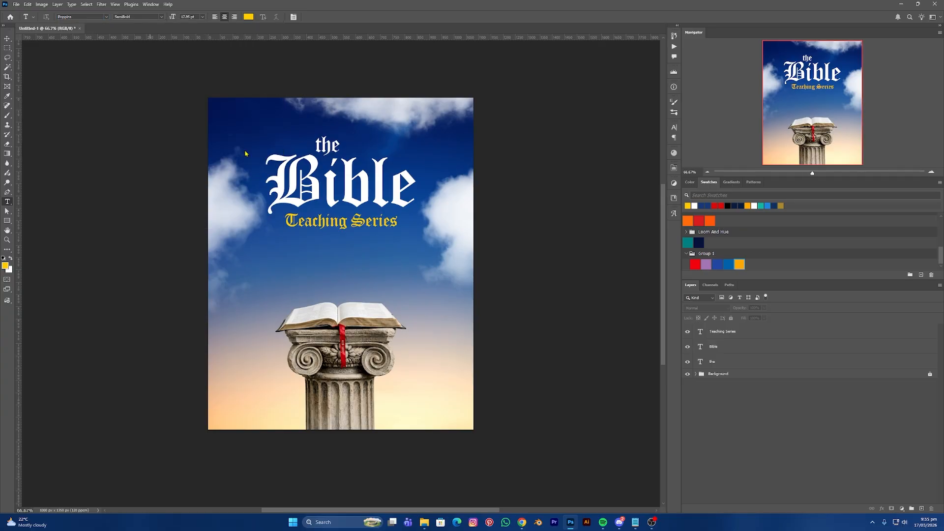
- Copy the 1 Corinthians 3:11 quote from Notepad and minimise Notepad
click(635, 522)
right_click(180, 157)
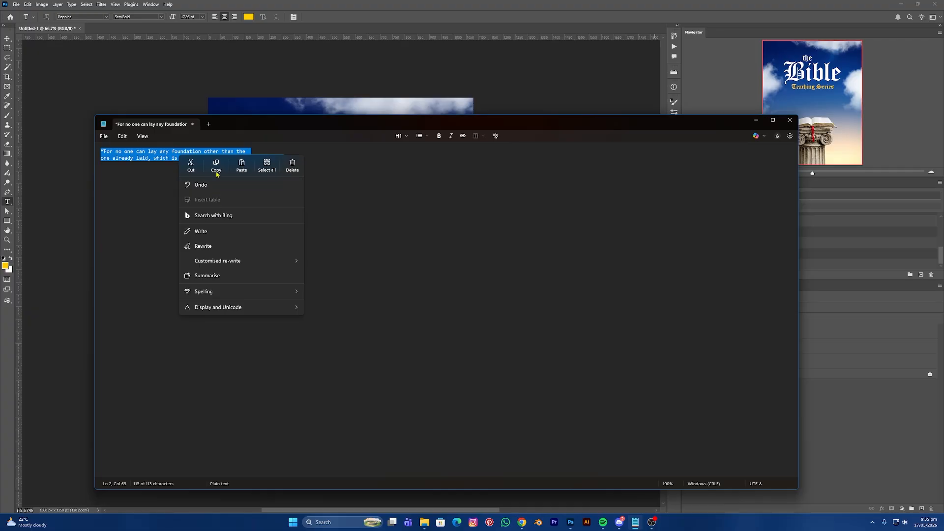
click(216, 167)
click(756, 119)
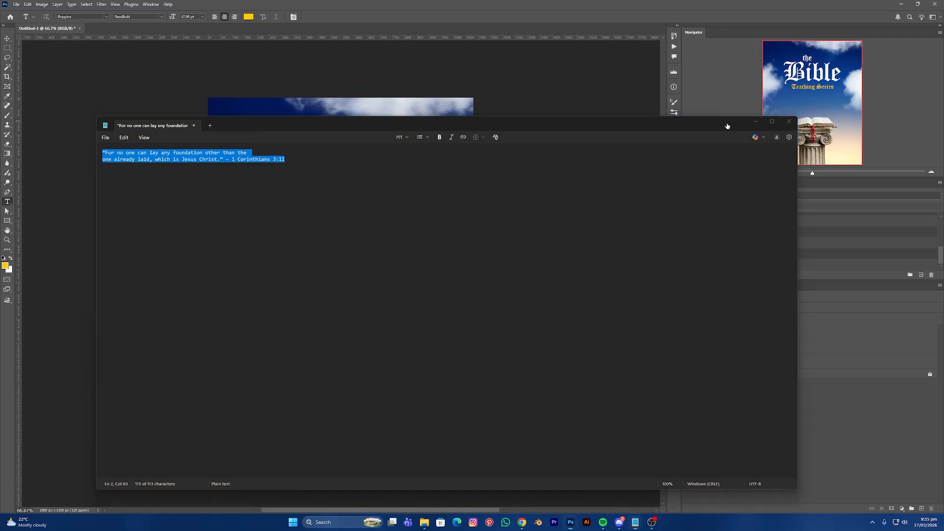
- Paste the 1 Corinthians 3:11 quote at 6 pt, centre it under 'Teaching Series', and make it white
click(279, 245)
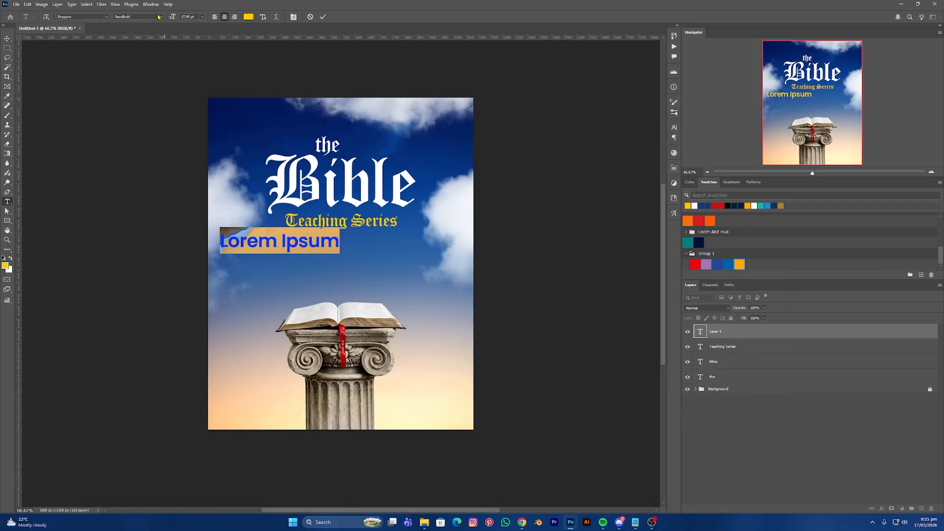
text(6)
key(Return)
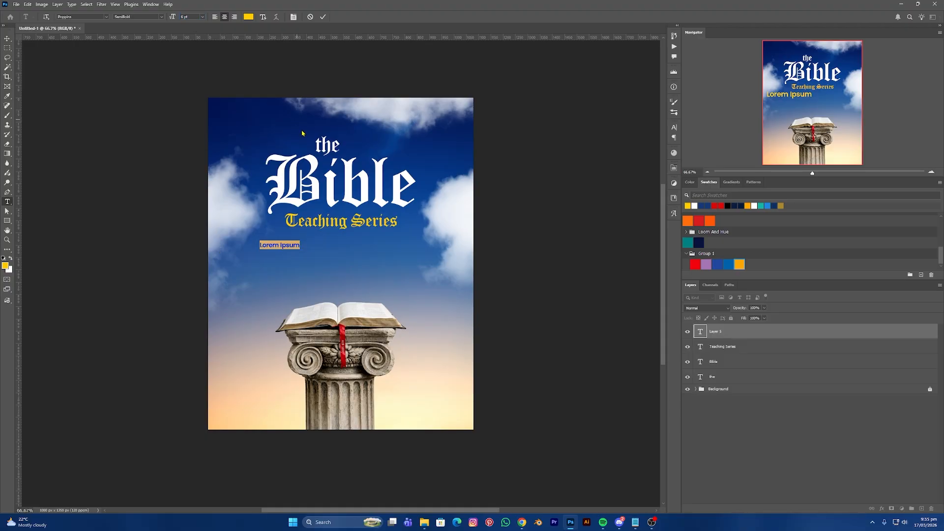
key(ctrl+v)
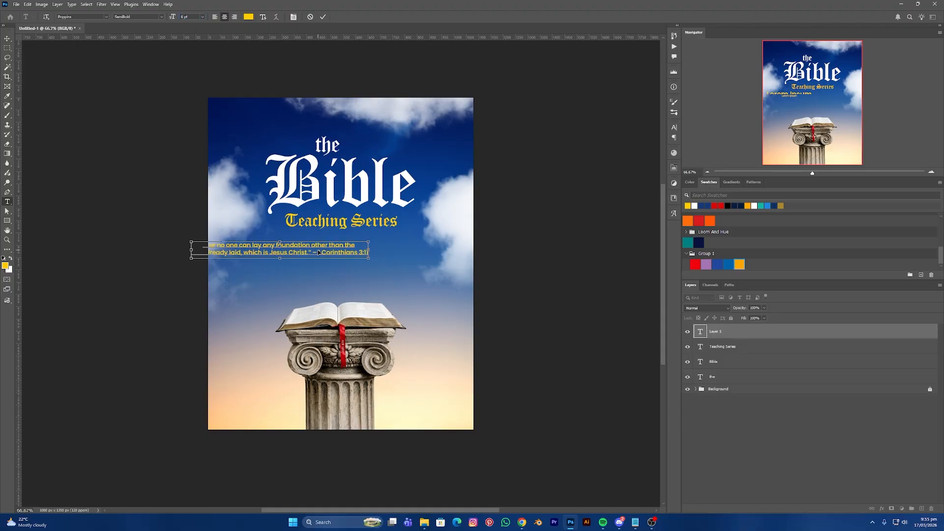
click(5, 41)
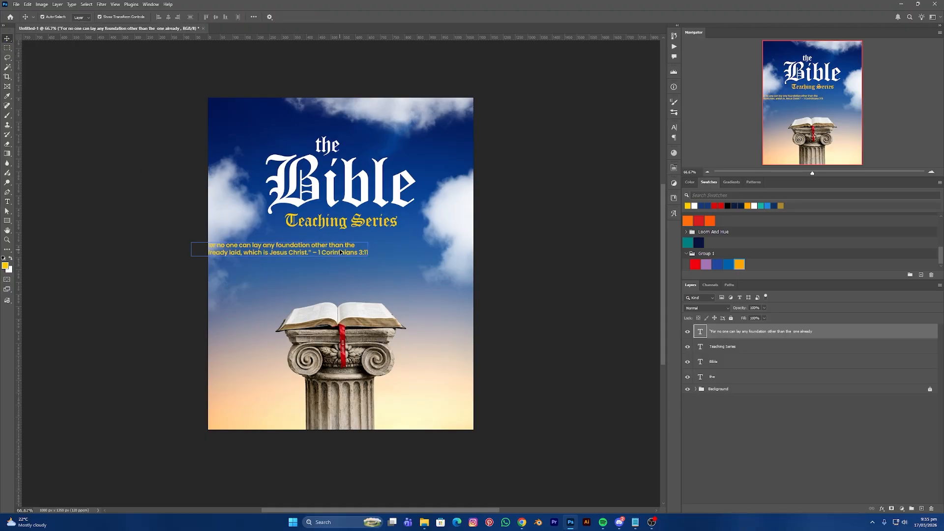
drag(358, 253, 401, 247)
click(696, 206)
click(456, 290)
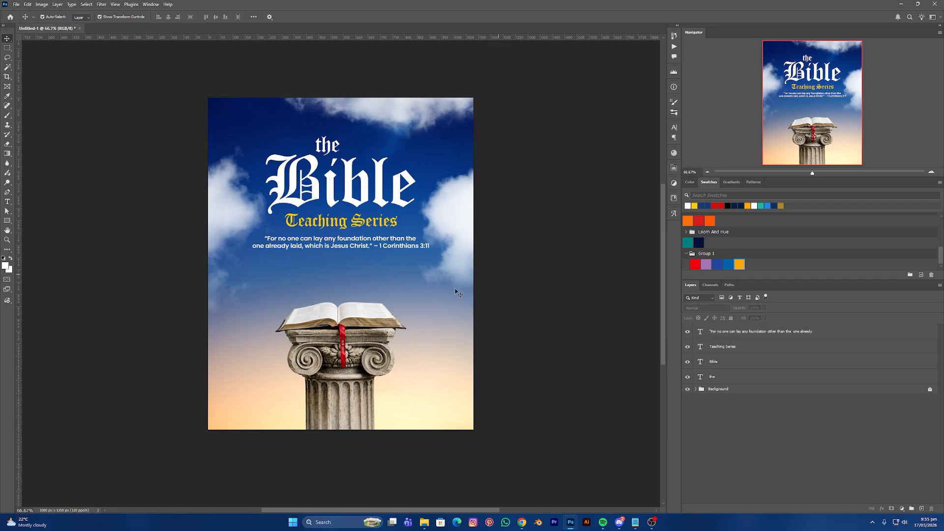
- Type 'EVERY SUNDAY AT 6PM-7PM' below the quote and set it to 9 pt
key(t)
click(296, 277)
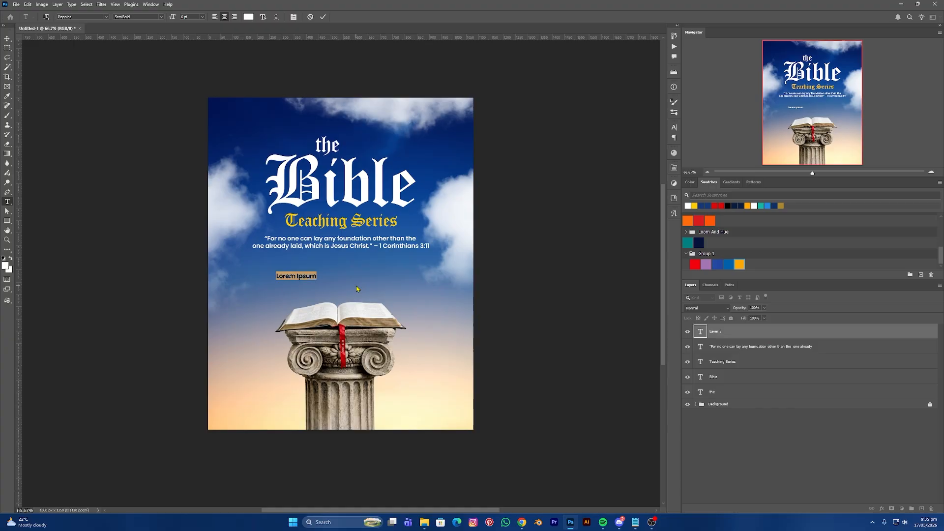
text(F)
text(VERY SUNDAY)
text( AT )
text(6PM)
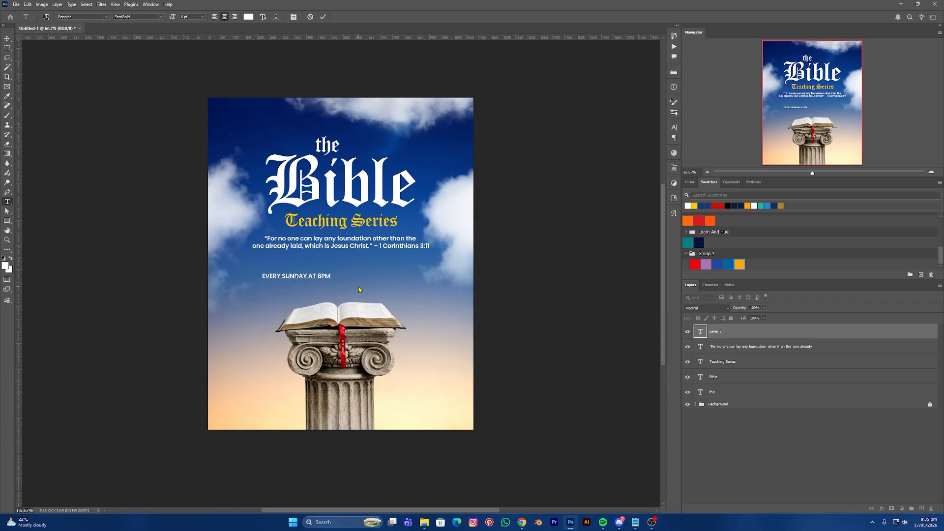
text(-7PM)
key(ctrl+a)
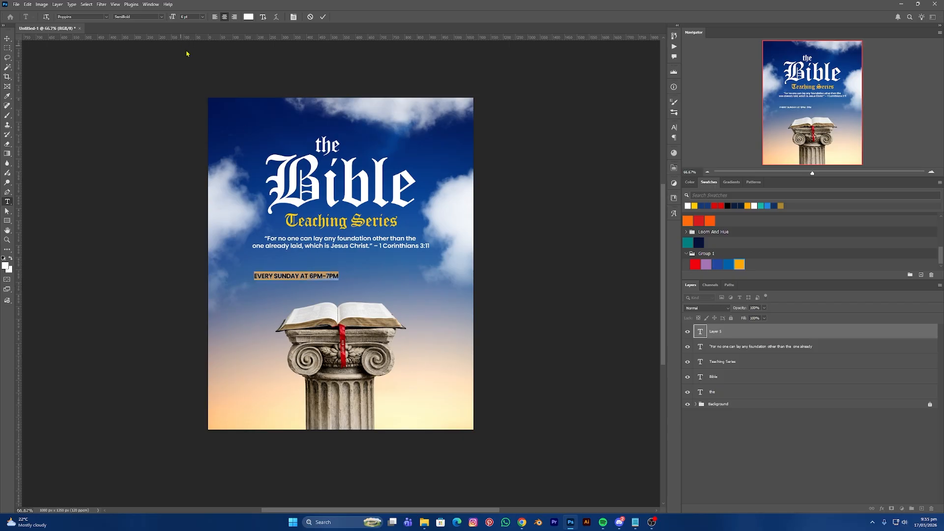
text(9)
key(Return)
- Make the Sunday line Bold, centre it on the flyer, and colour '6PM-7PM' yellow
click(161, 17)
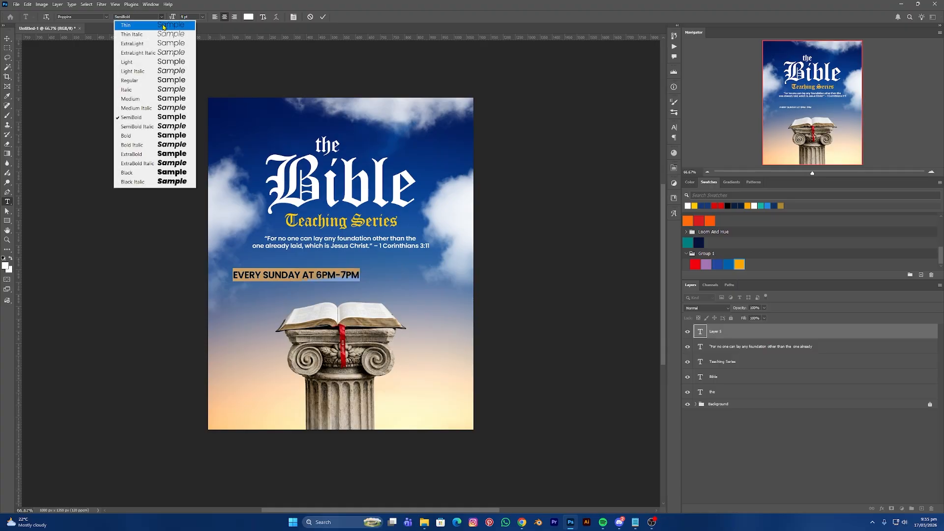
click(171, 135)
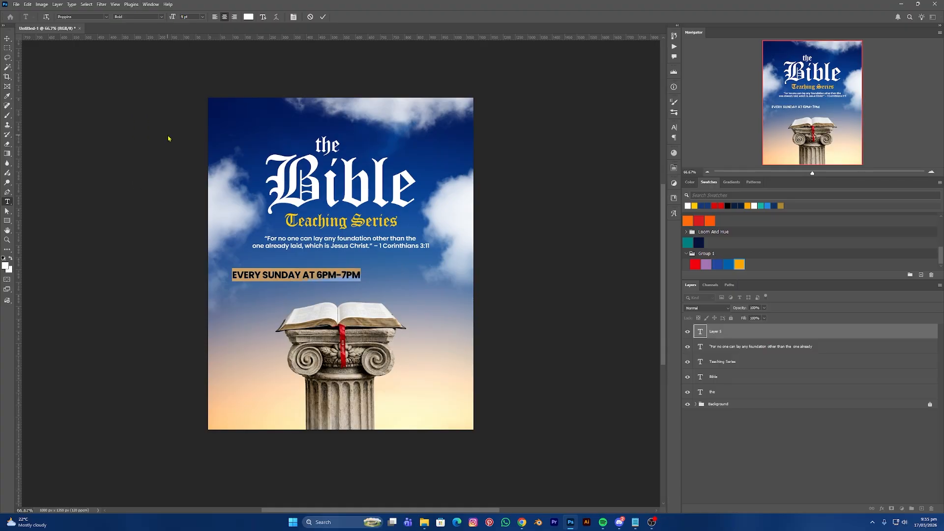
click(8, 41)
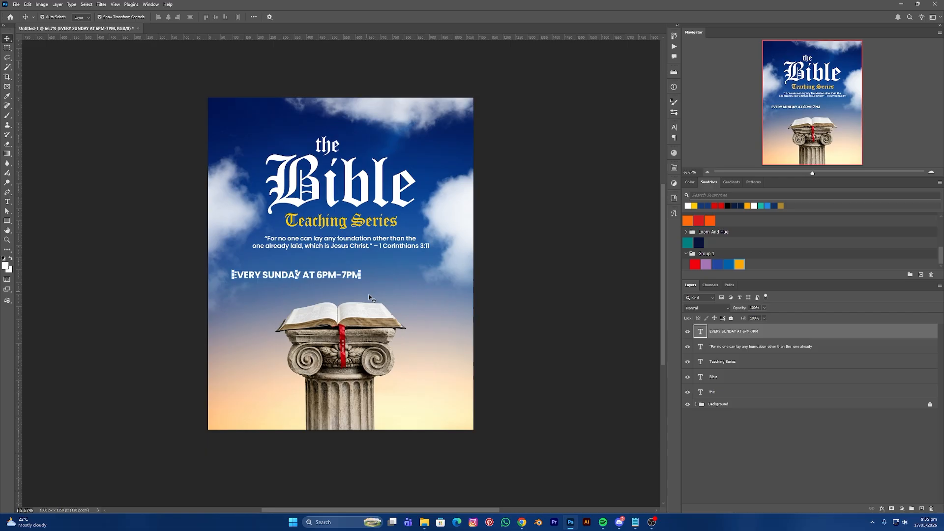
drag(346, 276, 533, 274)
key(t)
click(697, 205)
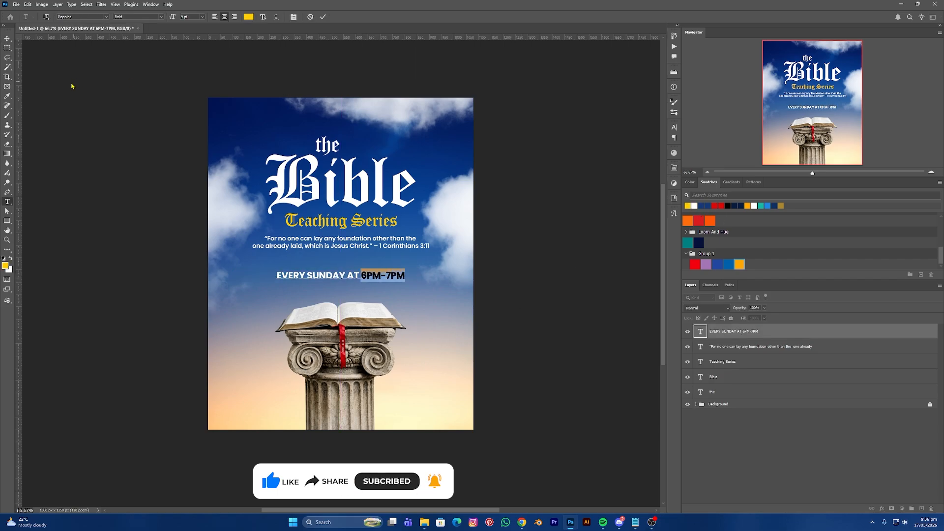
key(ctrl+Return)
- Nudge the Sunday line up slightly and expand the Background layer group
key(v)
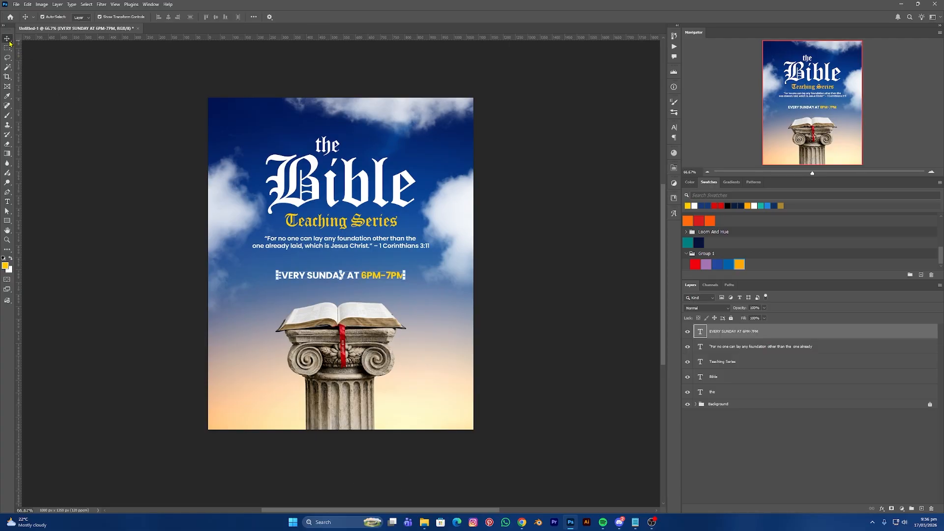
drag(368, 277, 368, 271)
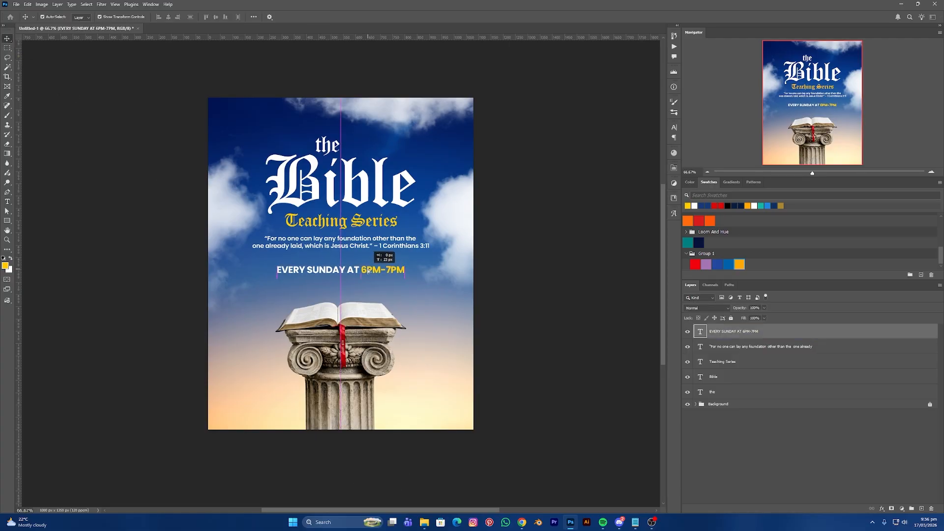
click(697, 404)
click(697, 404)
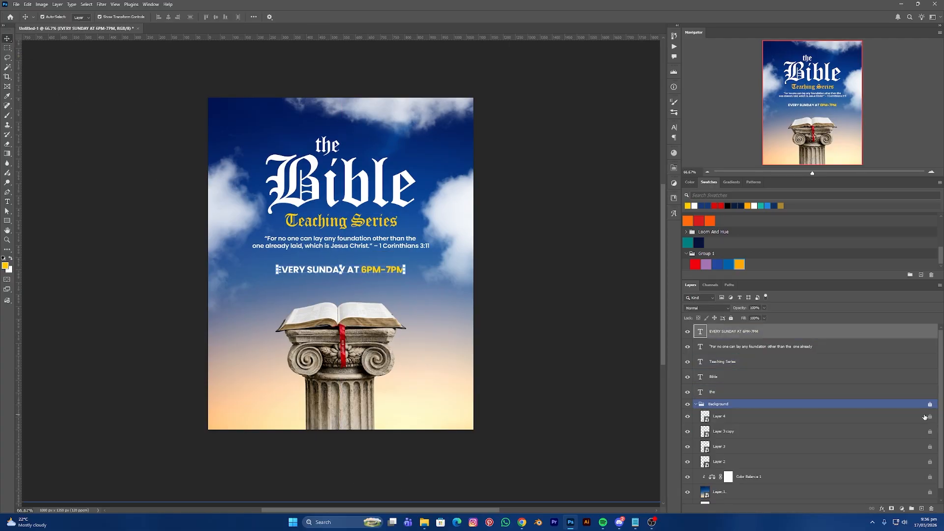
click(929, 404)
scroll(755, 468, down, 2)
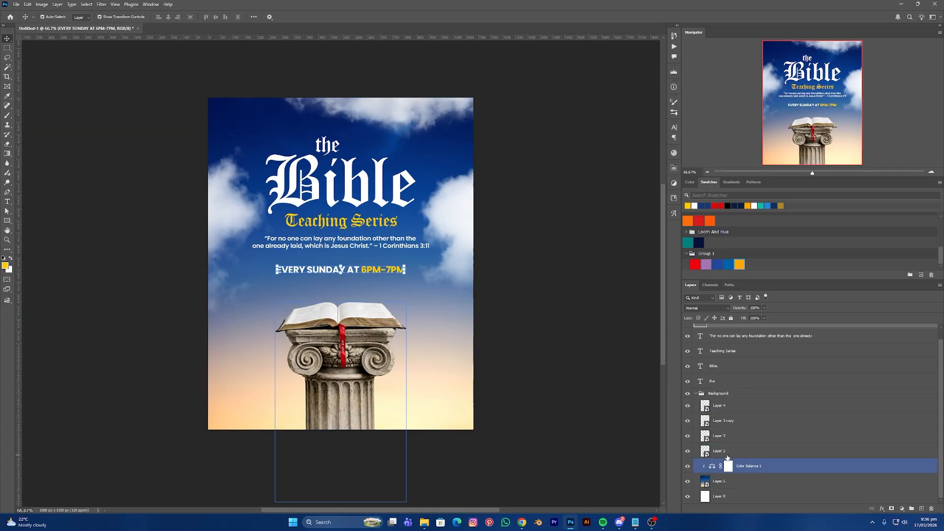
- Enlarge the Bible-on-pillar Layer 2 from its top edge, then collapse the Background group
click(730, 452)
mouse_move(341, 303)
mouse_down()
mouse_move(341, 292)
mouse_move(345, 315)
mouse_up()
key(Return)
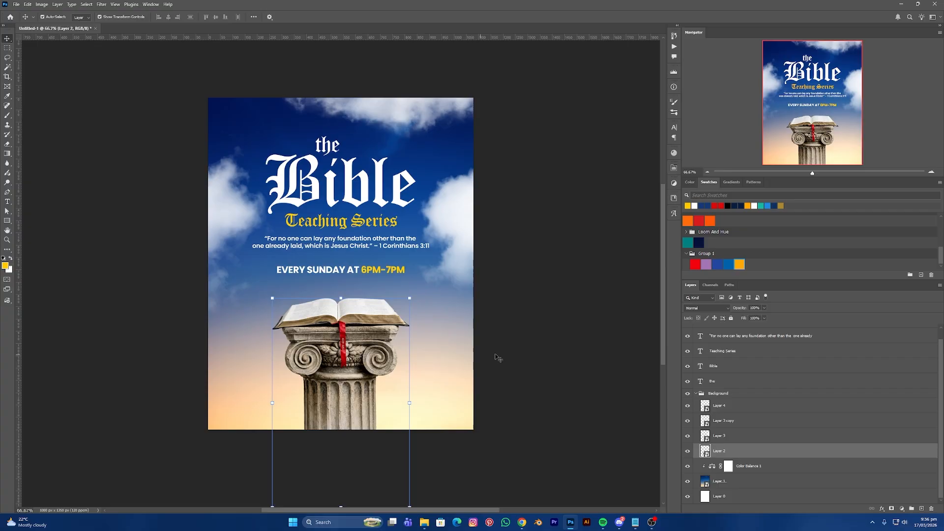
click(496, 359)
click(707, 395)
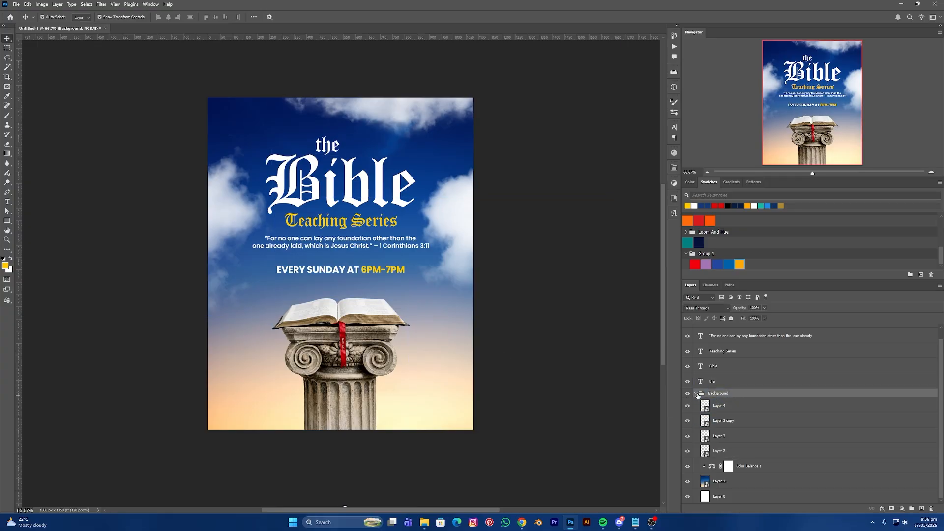
click(695, 394)
click(562, 341)
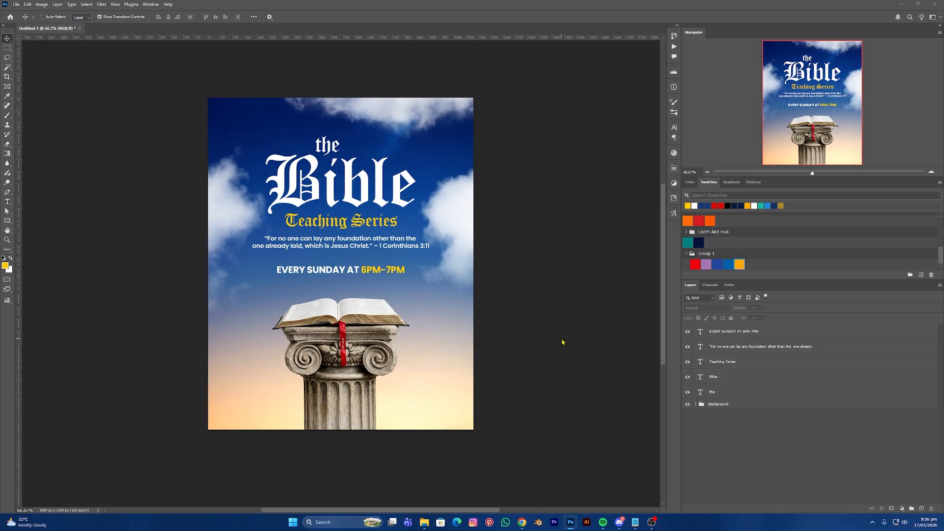
key(ctrl+o)
- Open prism 1.jpg, convert it to a smart object, and place it in the flyer at about 28%
click(501, 137)
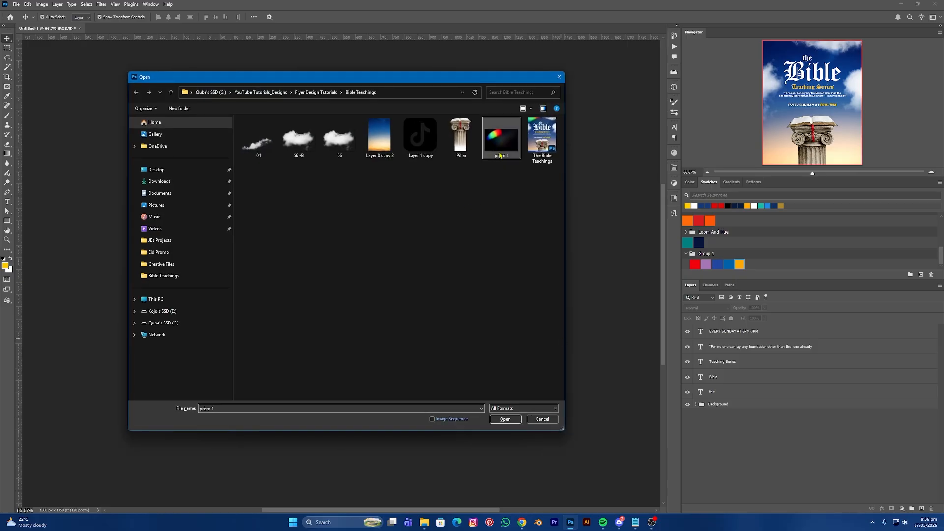
click(512, 418)
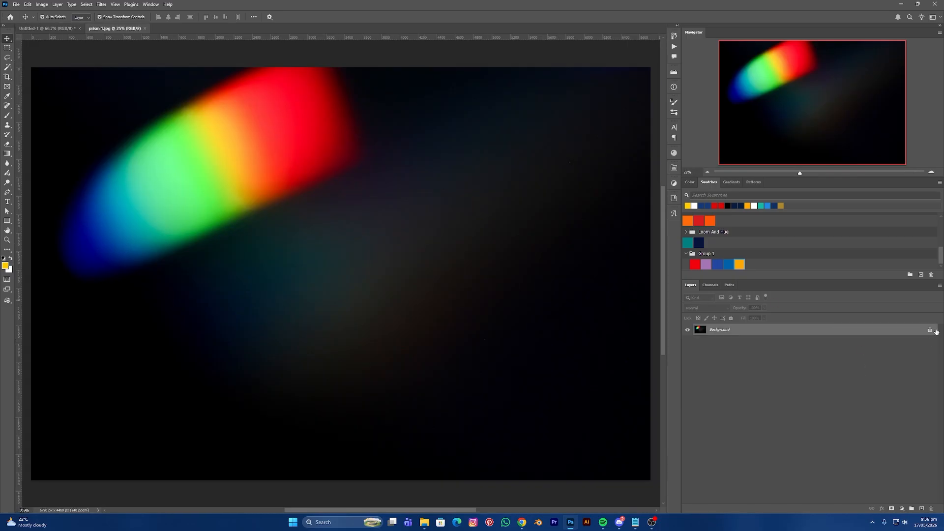
click(929, 331)
right_click(867, 332)
click(895, 463)
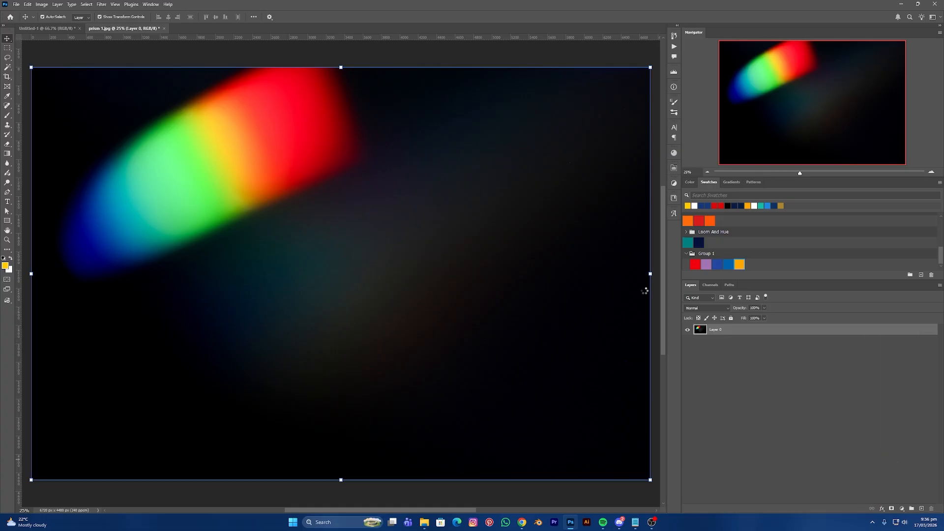
drag(650, 273, 266, 273)
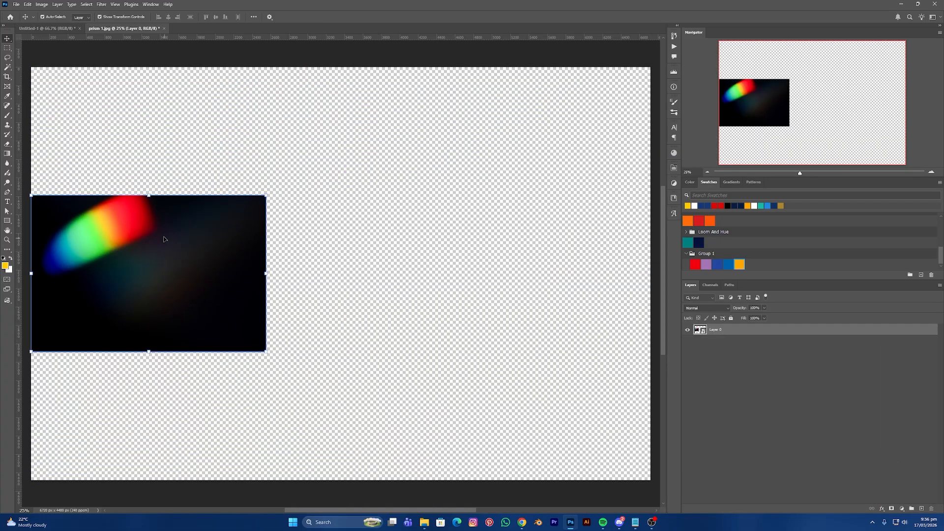
drag(164, 239, 288, 156)
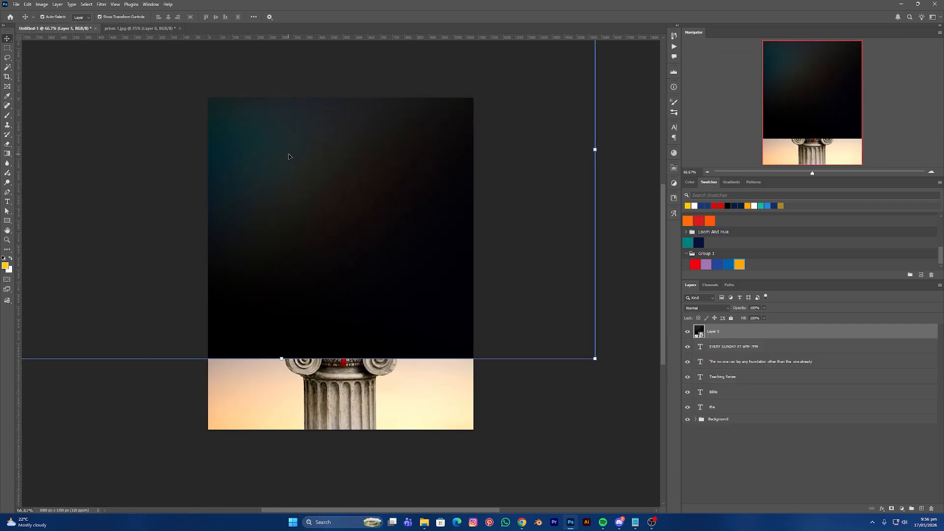
drag(595, 149, 379, 167)
- Put the prism layer beneath the title text in Screen mode and enlarge it over the top-left
key(Return)
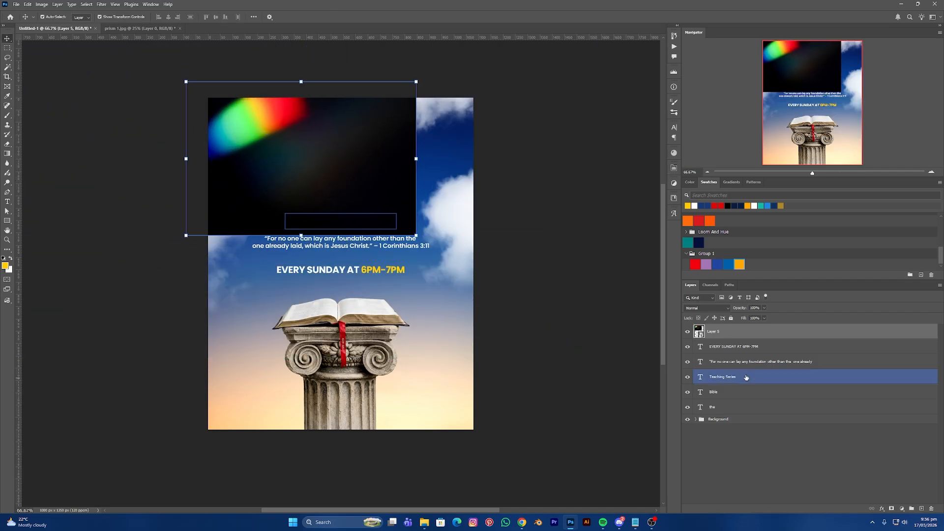
drag(706, 331, 703, 413)
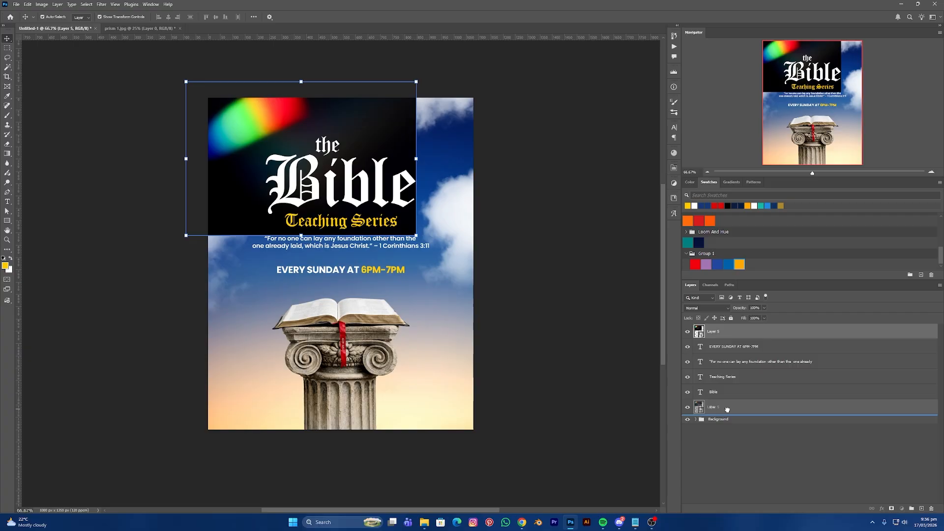
click(707, 307)
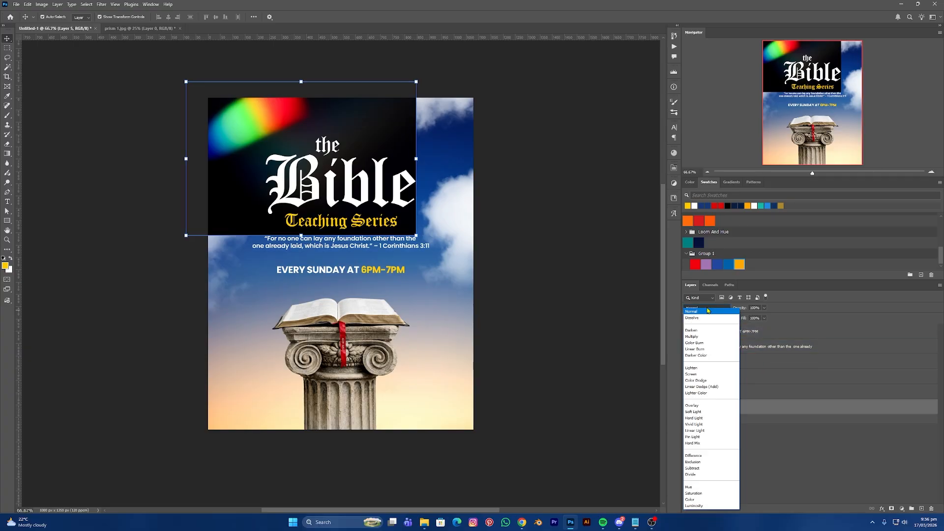
click(707, 378)
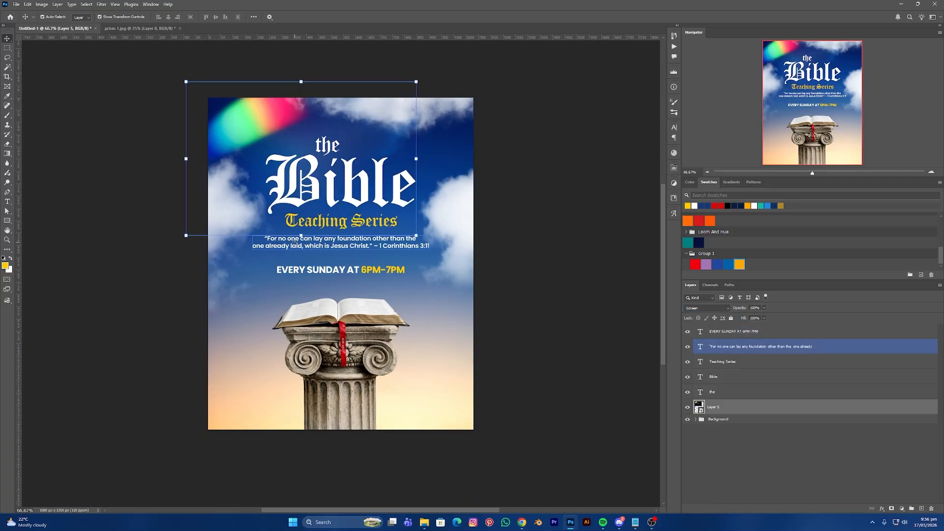
drag(302, 237, 325, 320)
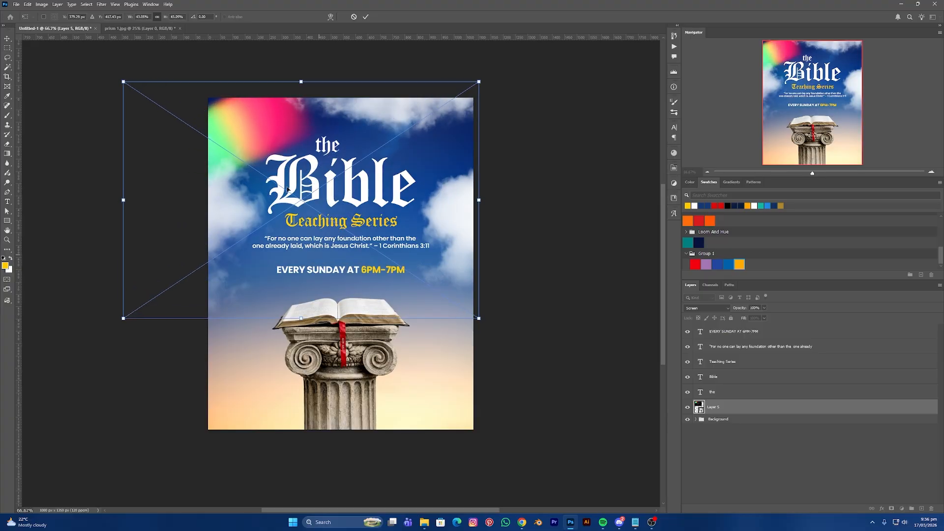
drag(263, 135, 290, 105)
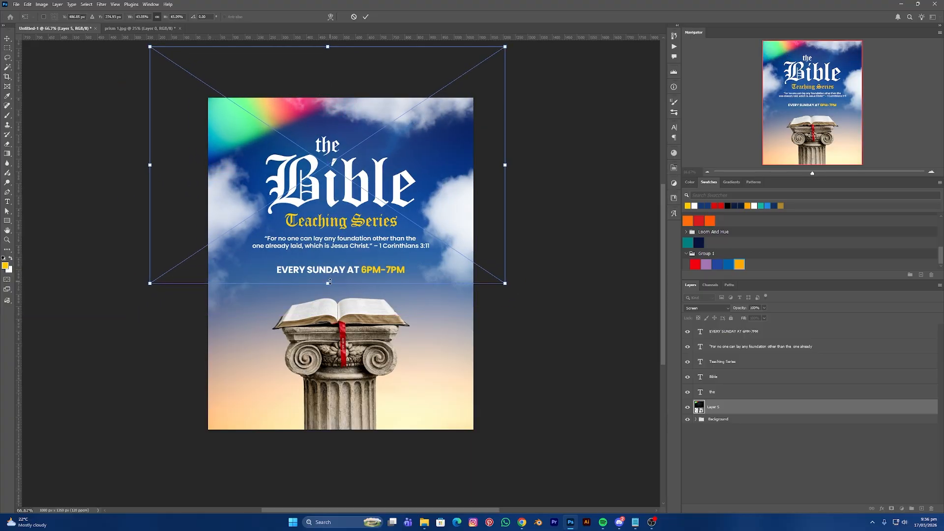
drag(329, 282, 329, 354)
drag(265, 142, 450, 381)
- Flip a copy of the prism glow horizontally, rotate it, and stretch it over the pillar's base
key(Return)
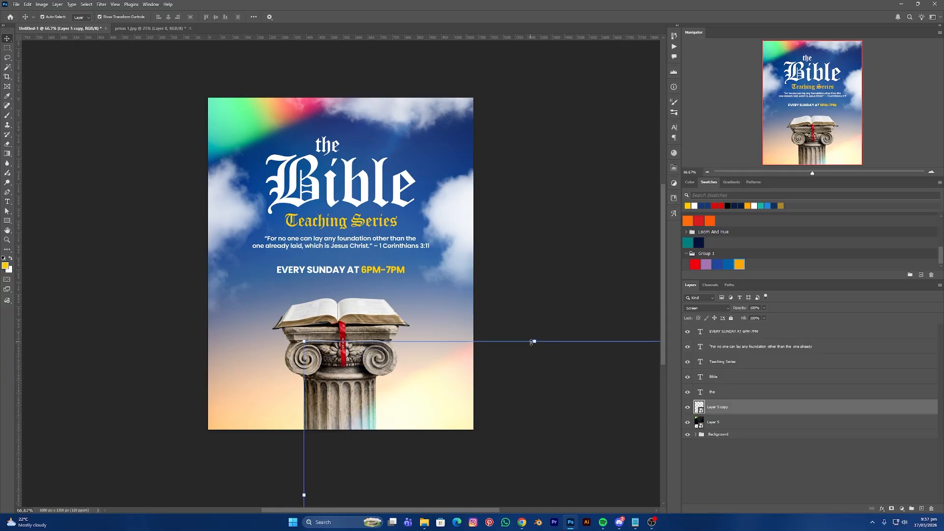
right_click(432, 384)
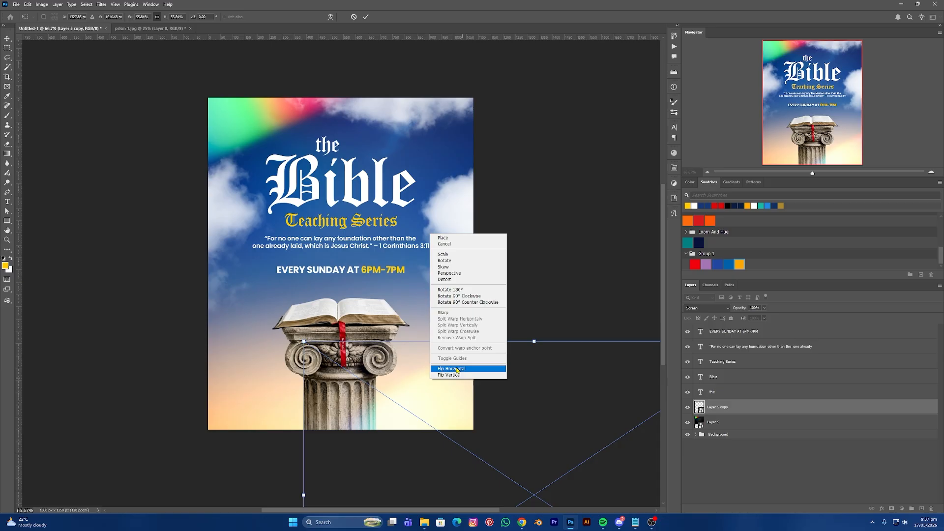
click(462, 365)
drag(455, 394, 352, 322)
drag(450, 347, 330, 397)
drag(550, 320, 382, 282)
drag(356, 336, 403, 424)
drag(516, 420, 547, 396)
drag(444, 404, 465, 438)
key(Return)
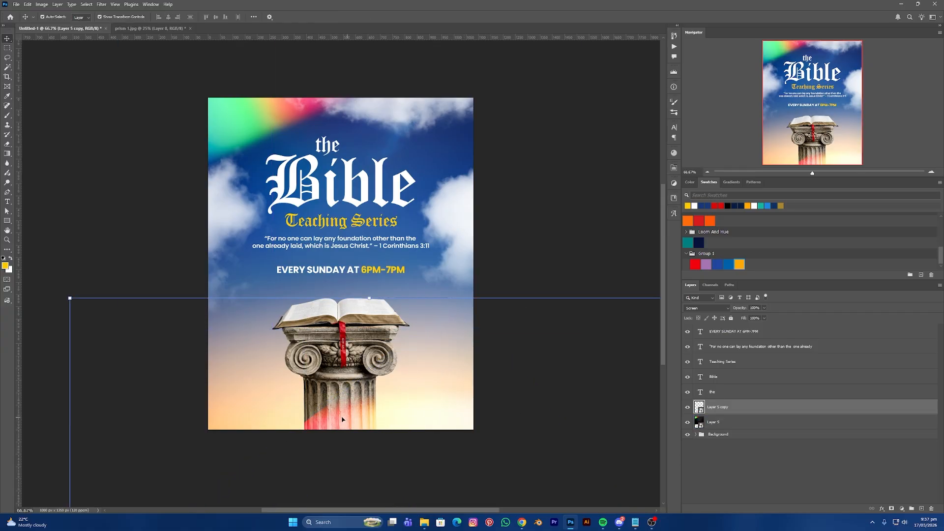
drag(343, 420, 295, 402)
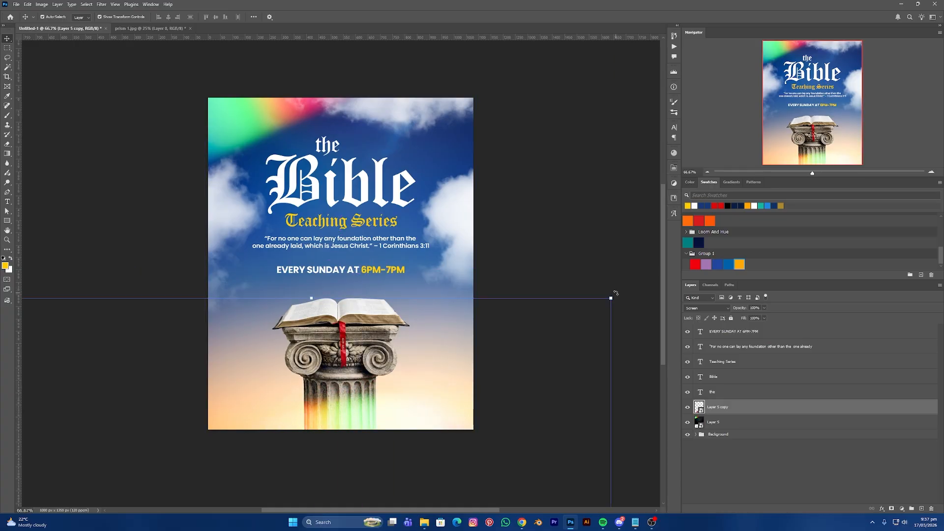
drag(615, 292, 442, 422)
key(Return)
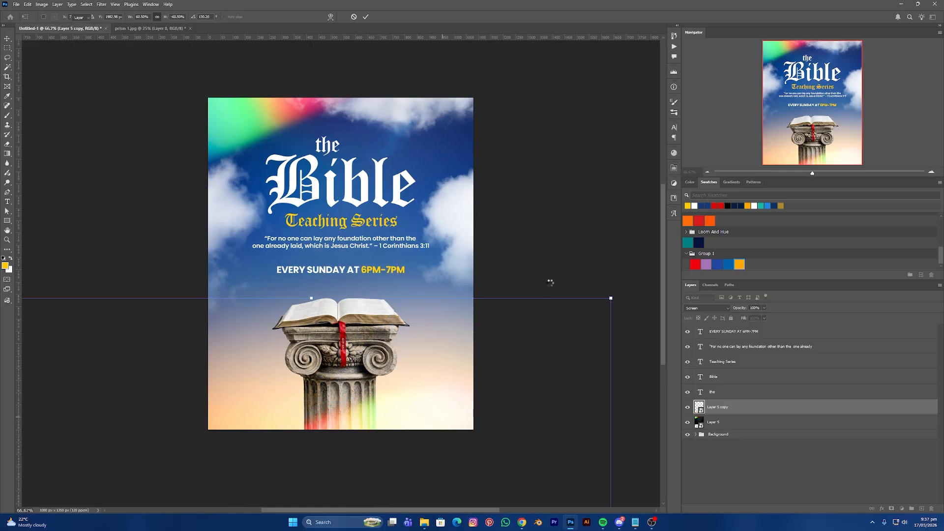
- Move both the original and copied prism glow layers into the Background group
click(511, 256)
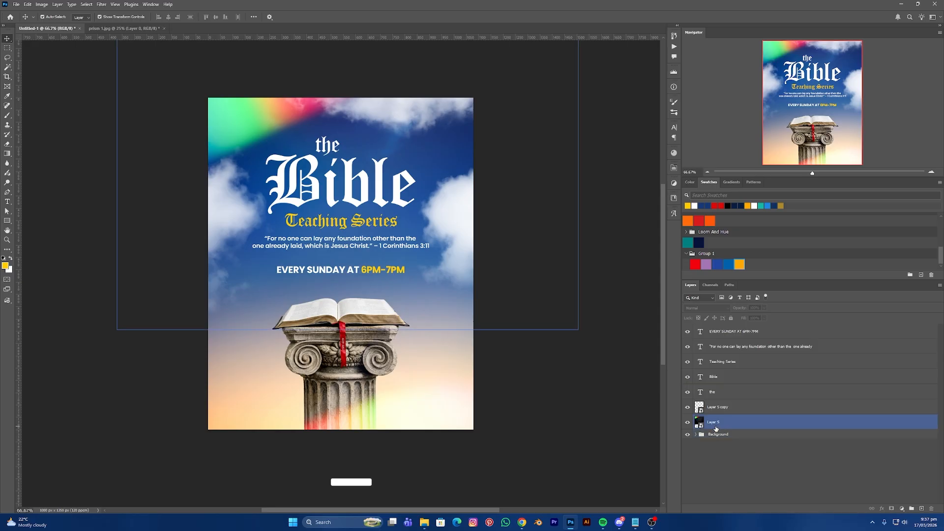
click(715, 426)
key(Delete)
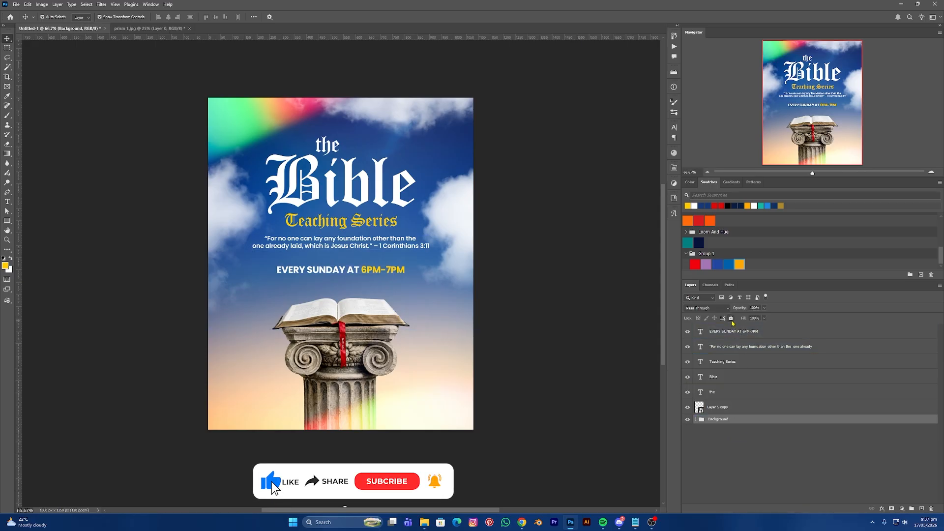
click(729, 408)
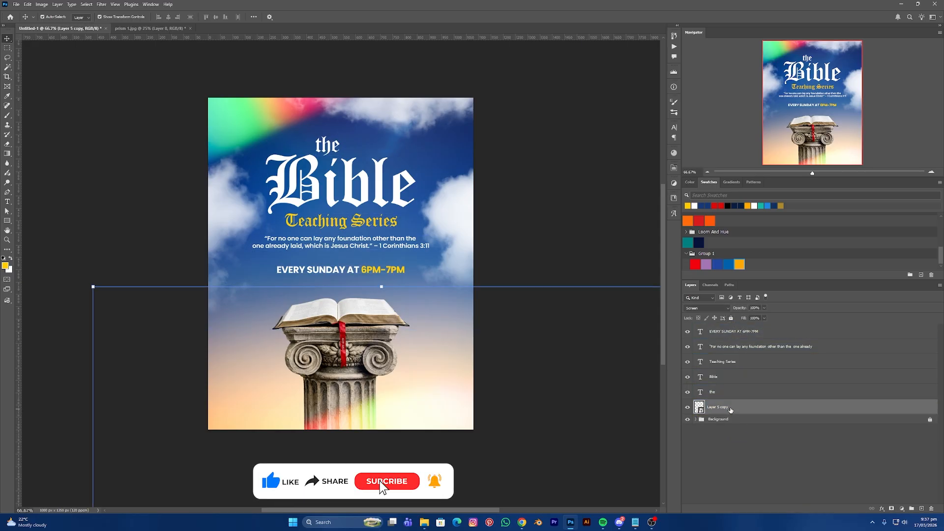
click(686, 408)
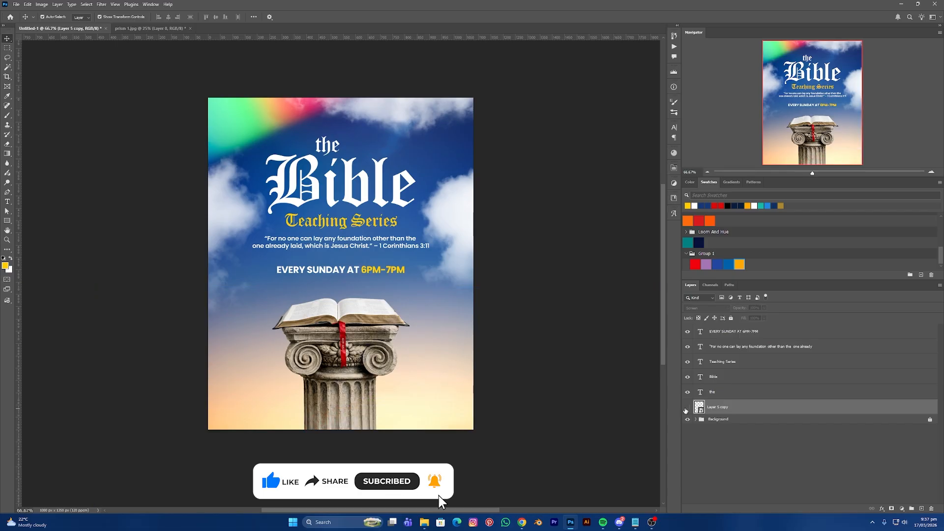
click(686, 408)
key(Delete)
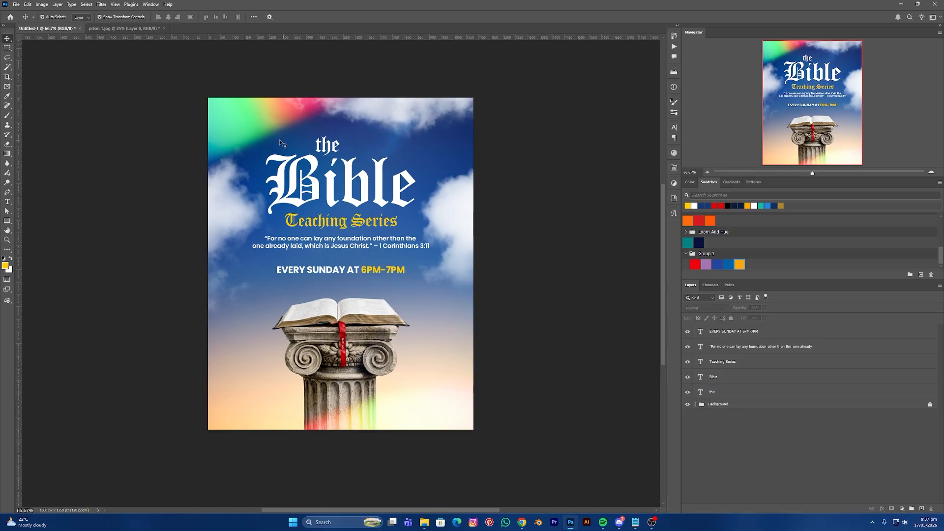
drag(279, 140, 381, 245)
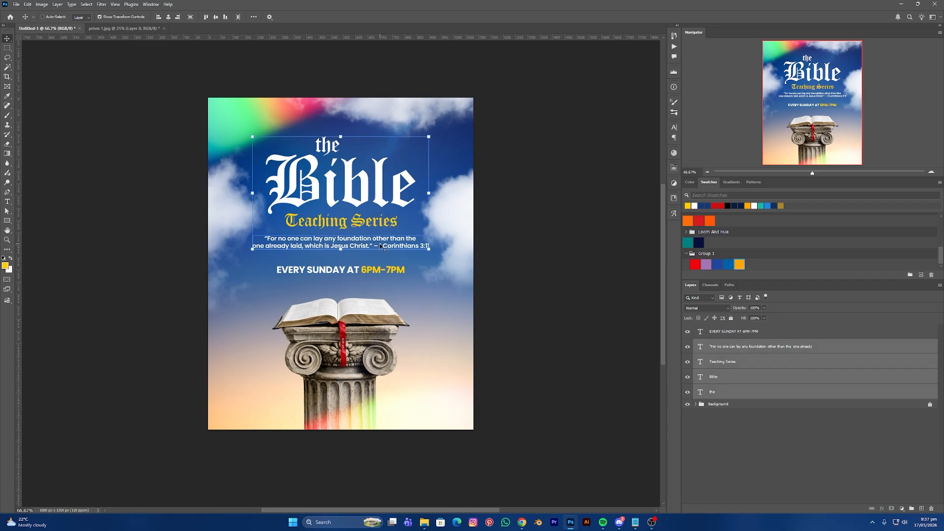
- Group the selected title, subtitle and quote layers with Ctrl+G and name the group 'Main Title'
key(ctrl+g)
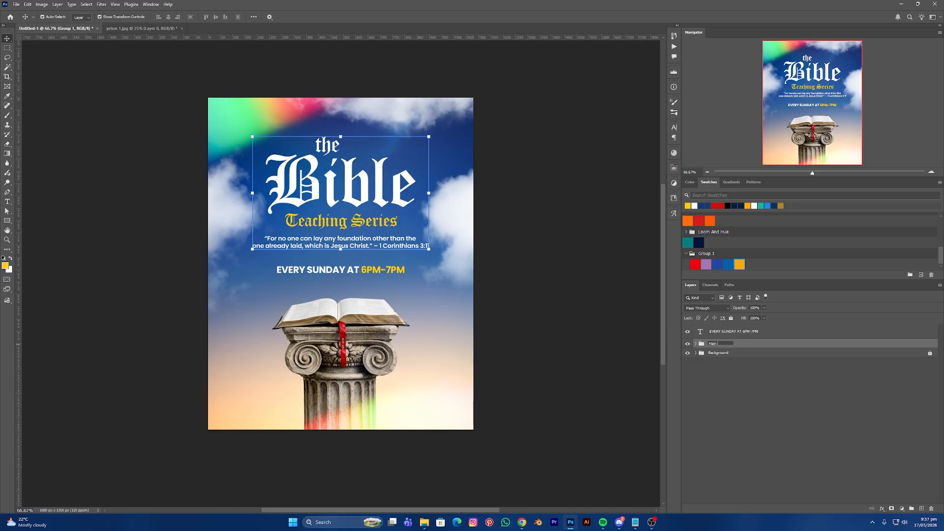
key(Return)
click(585, 320)
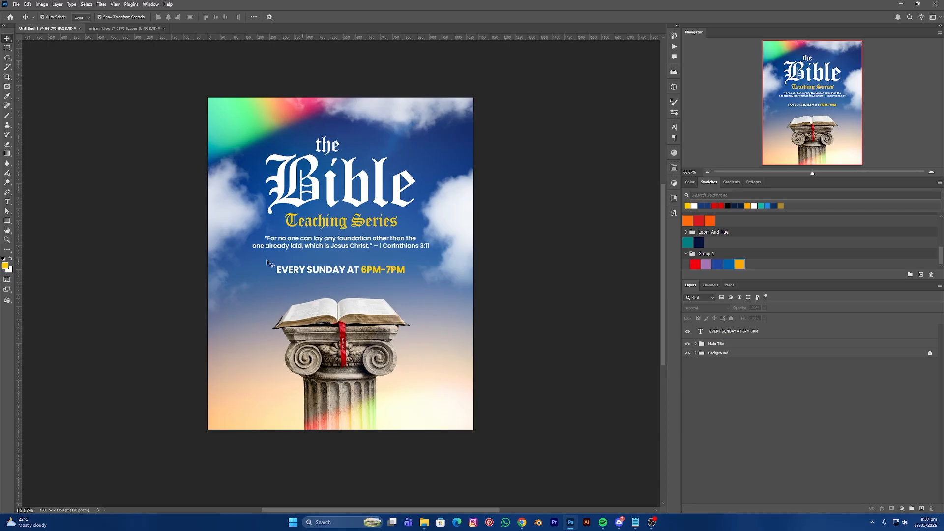
- Draw a dark blue rectangle bar across the flyer's bottom edge
click(7, 221)
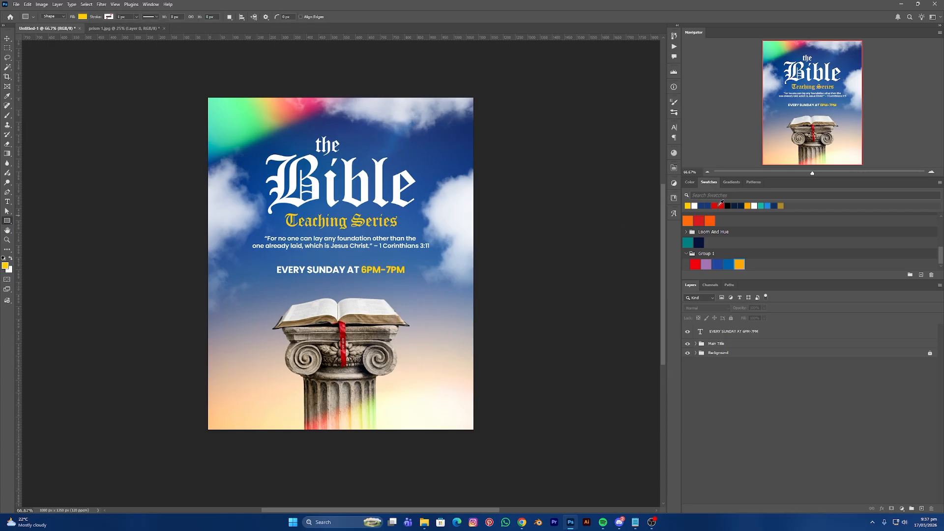
click(701, 205)
drag(205, 412, 475, 431)
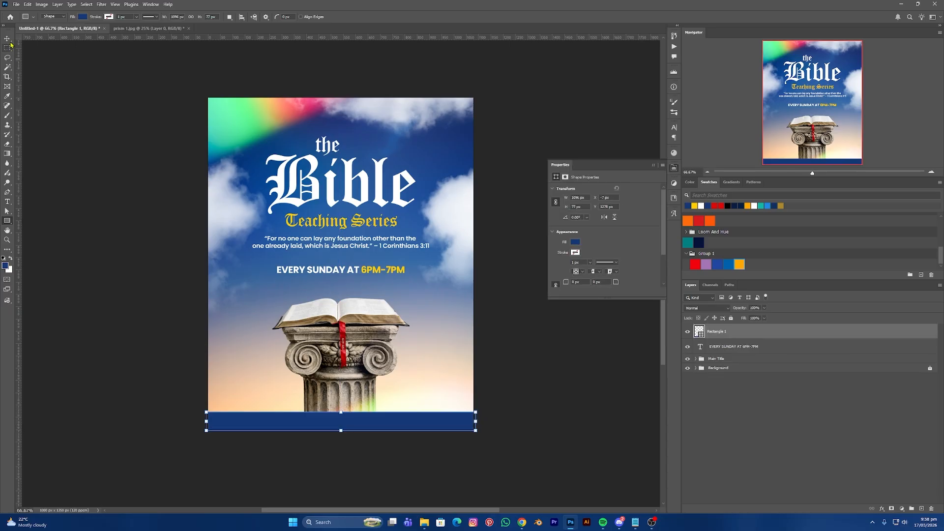
click(8, 39)
click(86, 205)
- Add white 'STREAM LIVE ON' text on the blue bar and position it
click(8, 202)
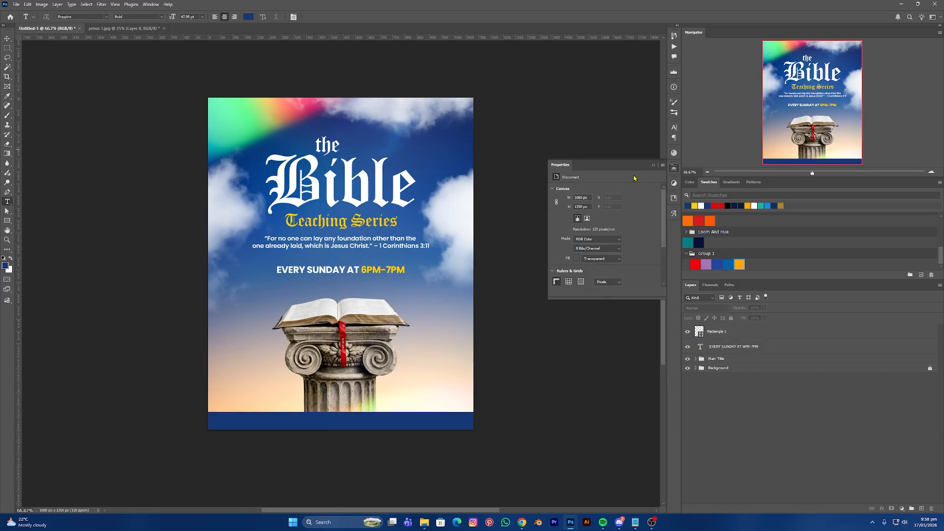
click(701, 205)
click(278, 419)
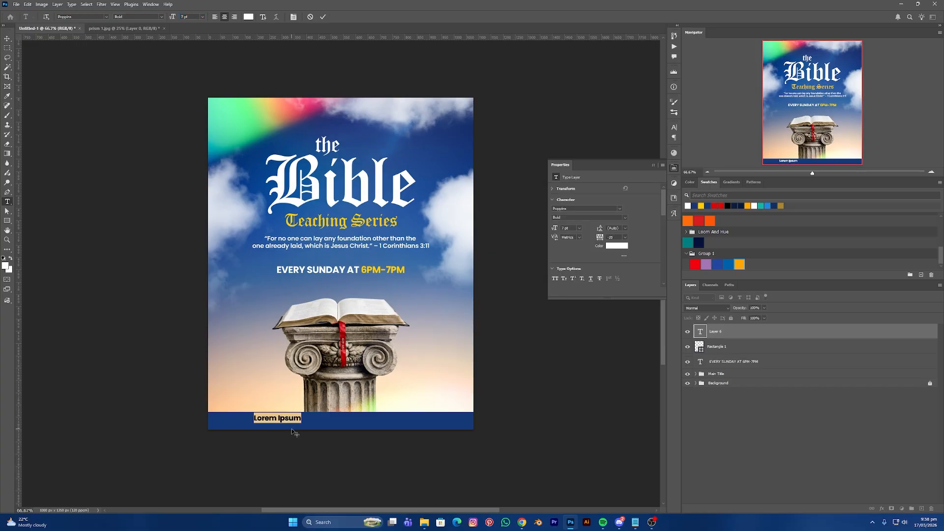
text(ST)
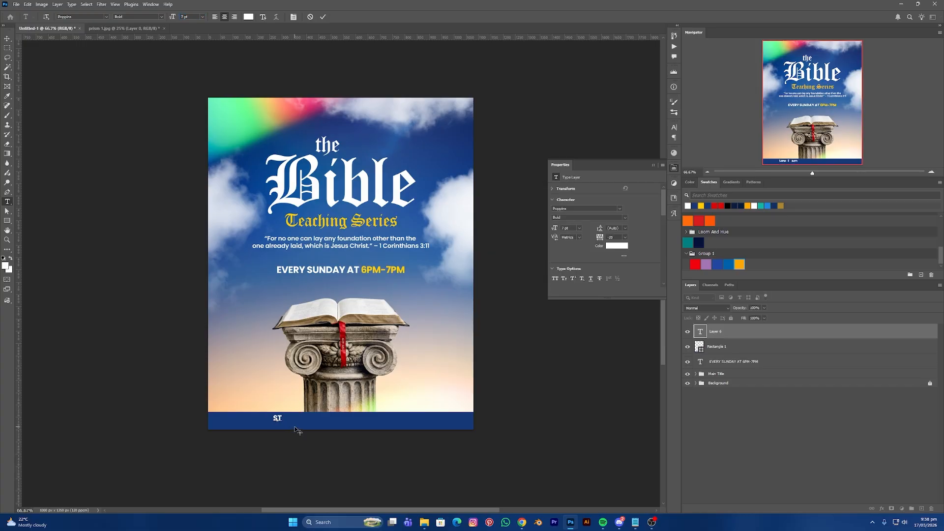
text(REAM LIVE ON)
click(7, 39)
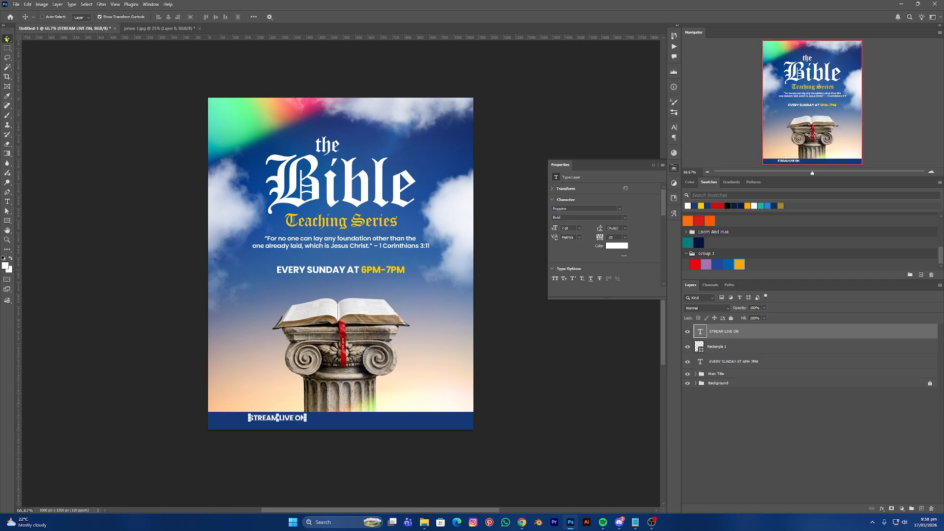
key(ctrl+plus)
scroll(167, 184, down, 5)
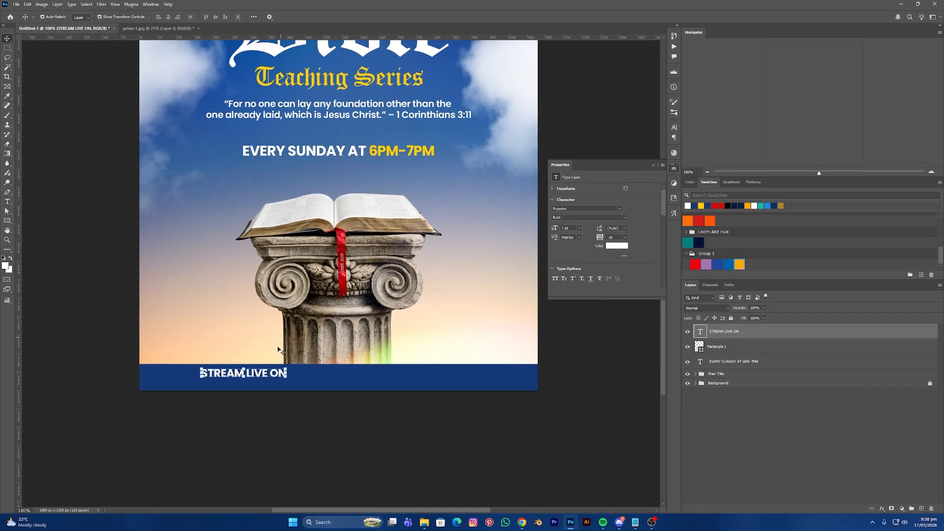
drag(272, 379, 314, 383)
- Open Layer 1 copy.png and turn the black TikTok icon white with Hue/Saturation Lightness +100
key(ctrl+o)
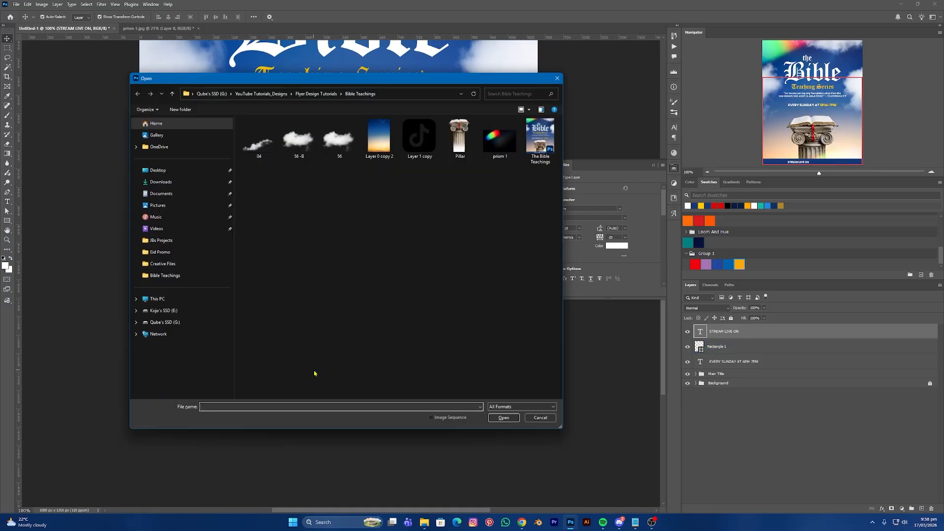
click(418, 137)
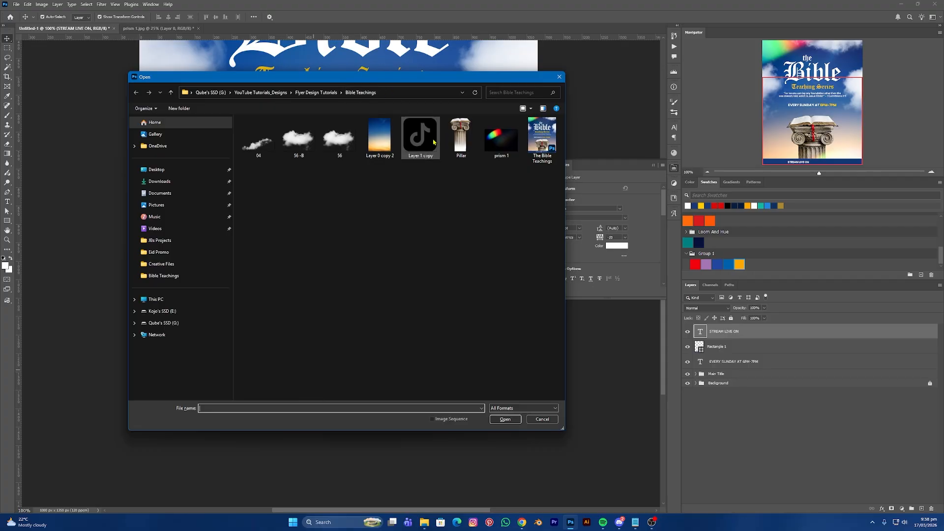
click(506, 420)
click(47, 7)
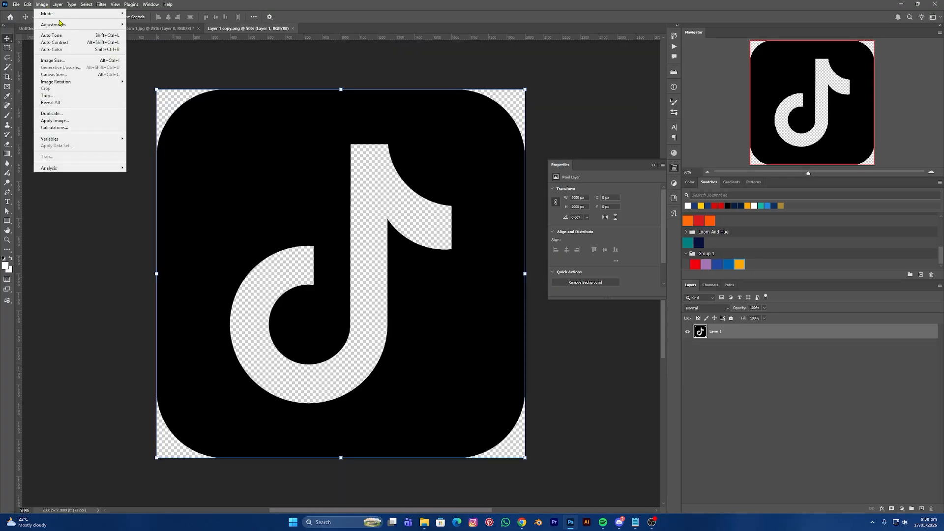
mouse_move(65, 24)
click(155, 63)
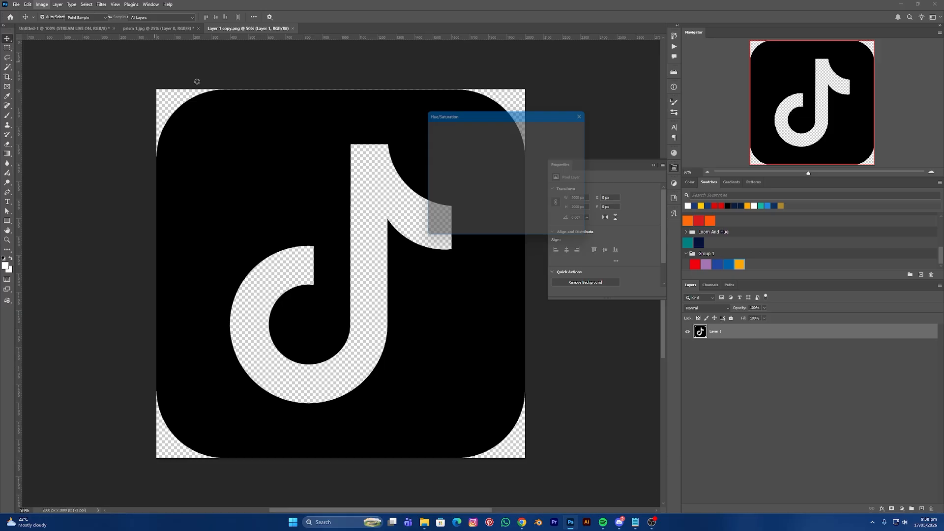
drag(490, 204, 526, 202)
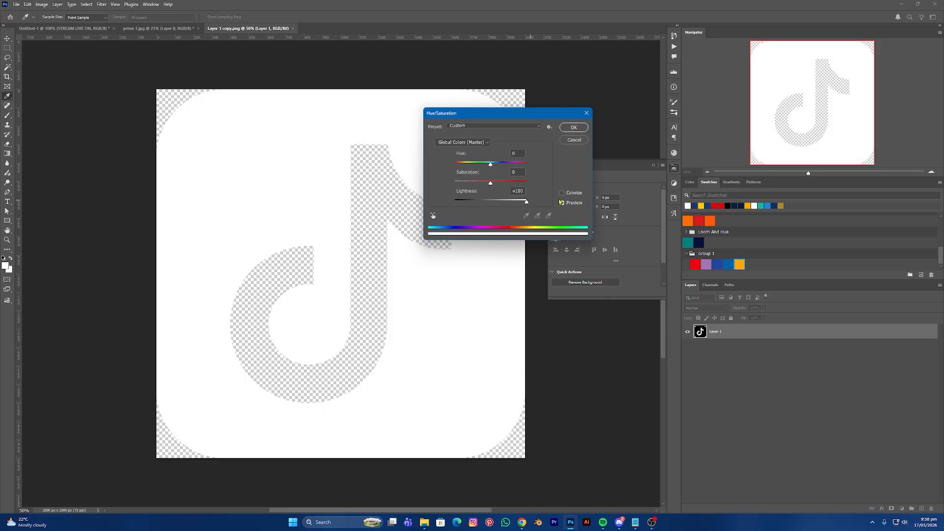
click(573, 127)
- Convert the icon layer to a smart object and shrink it to 302 px wide
right_click(744, 331)
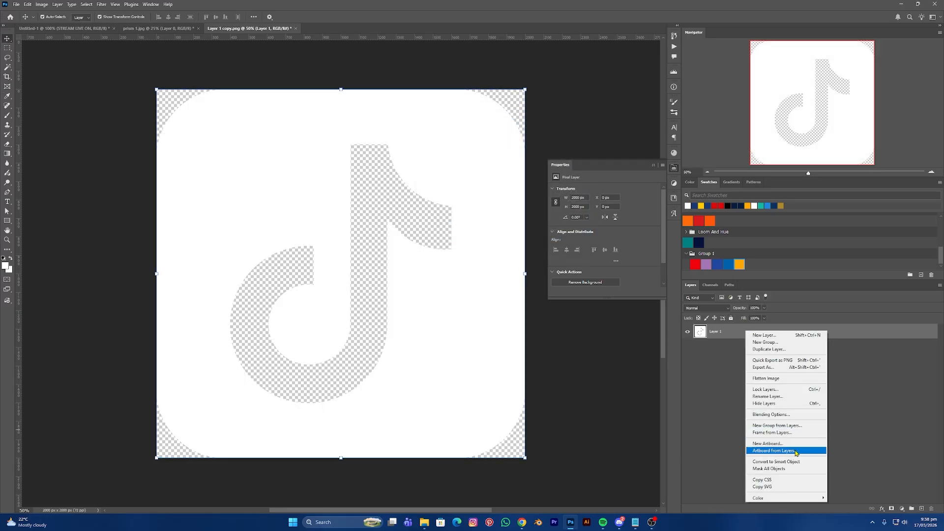
click(800, 464)
drag(525, 274, 374, 385)
- Scale the TikTok icon down to fit the bar and nudge it left beside STREAM LIVE ON
key(Return)
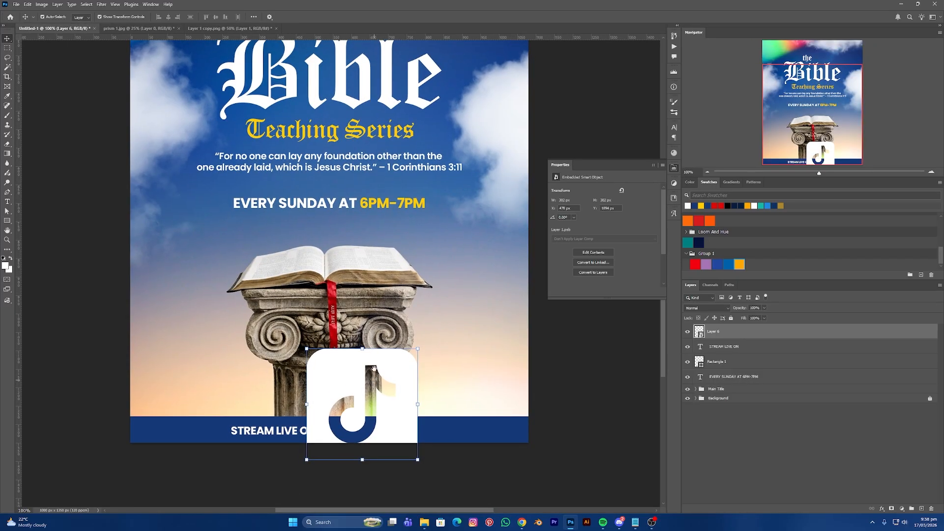
drag(362, 349, 326, 433)
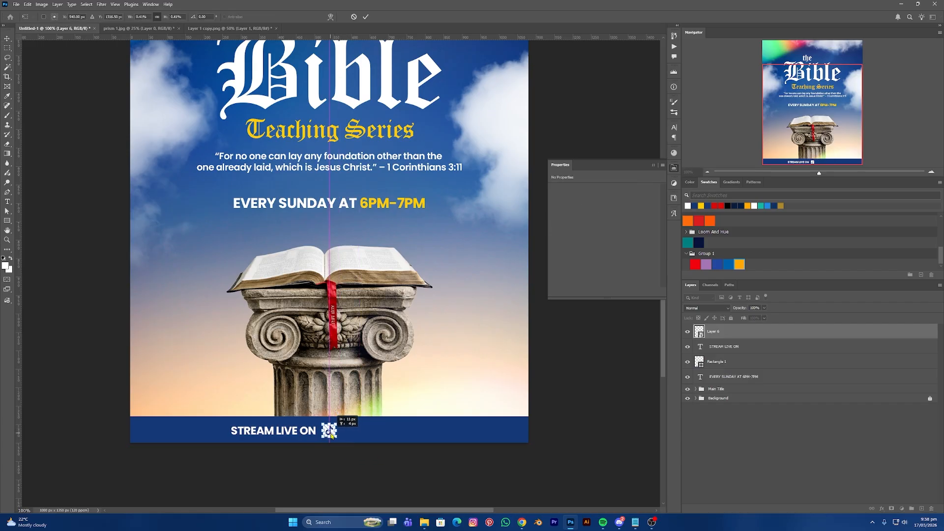
key(Return)
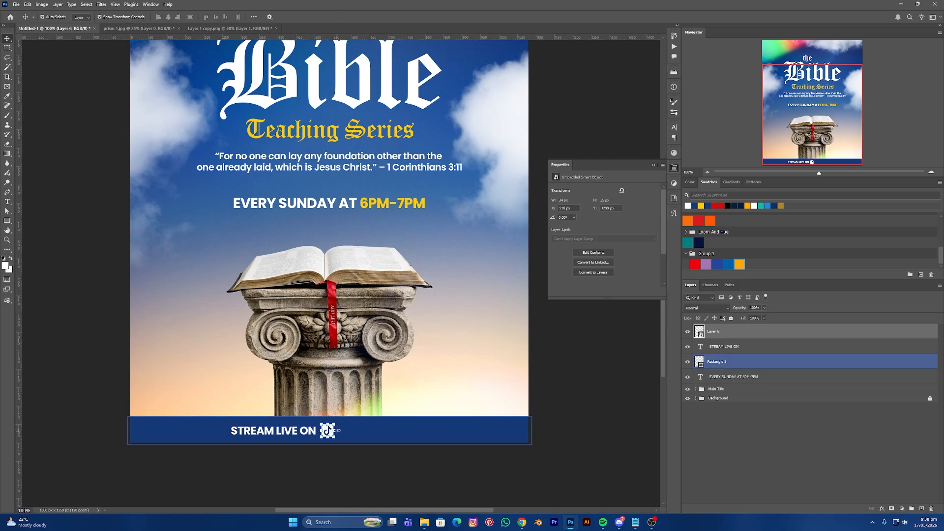
key(Left)
key(Left)
key(Left)
key(Left)
click(350, 475)
- Type the TikTok channel handle as new text and place it right after the TikTok icon
key(t)
click(341, 431)
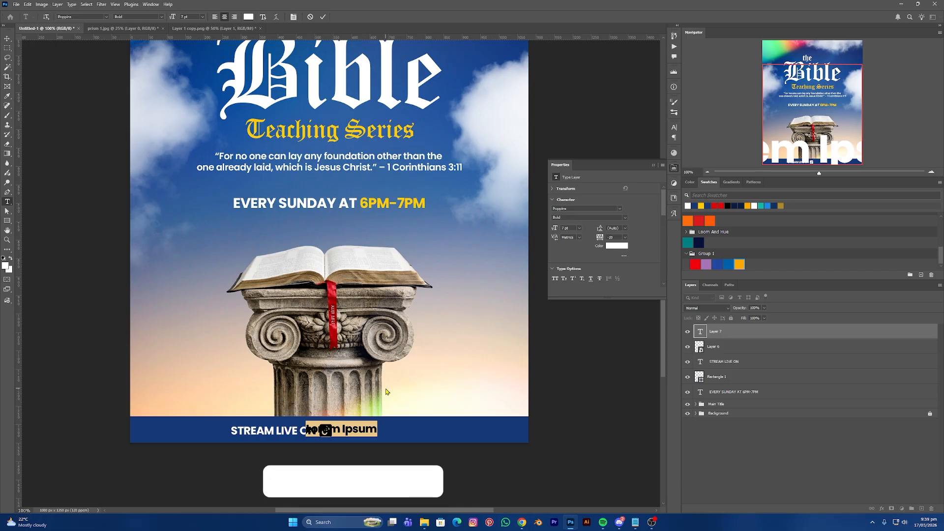
text(the t)
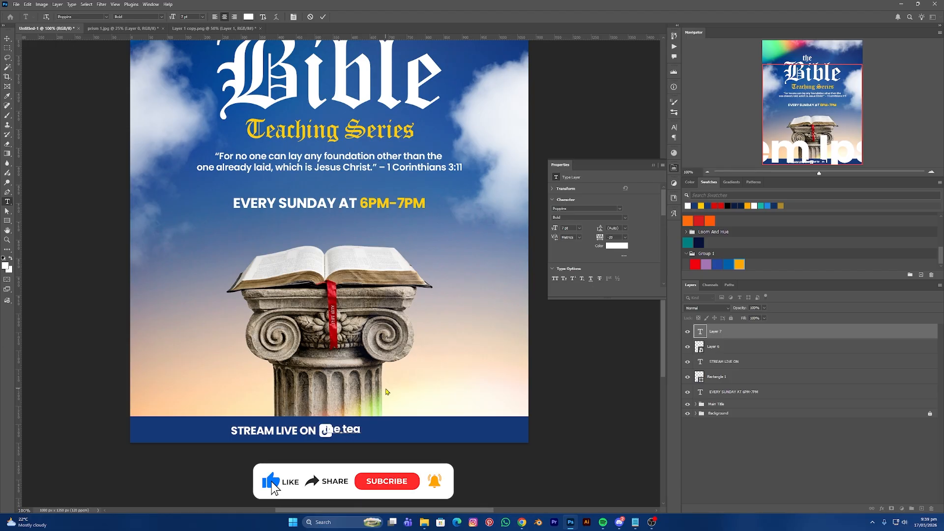
key(BackSpace)
key(BackSpace)
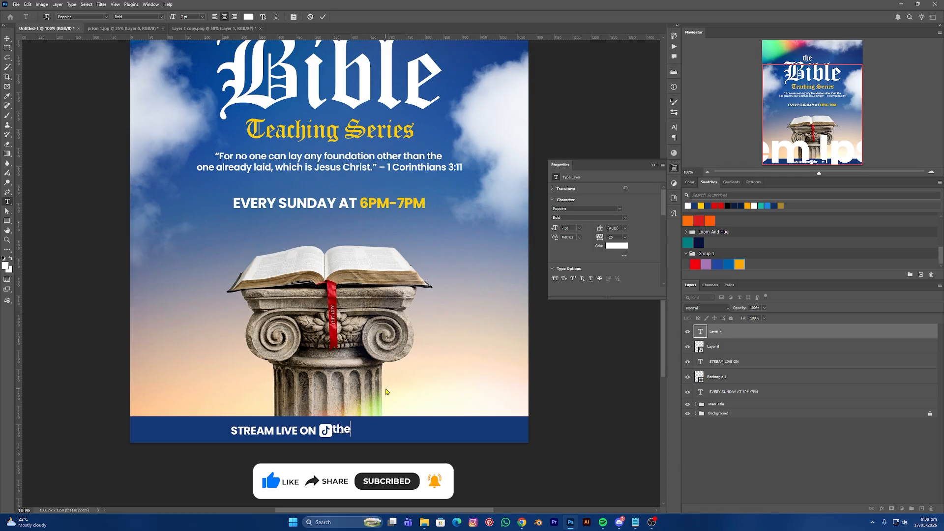
text(bible)
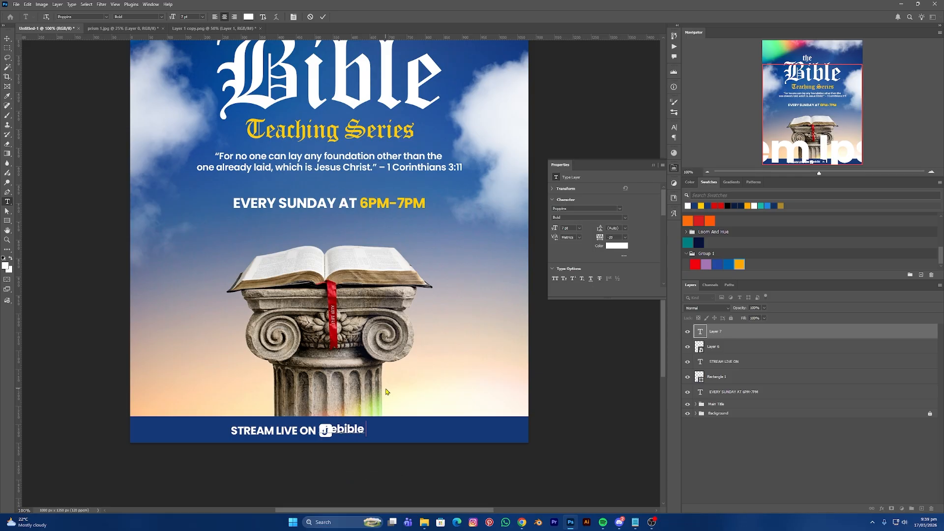
text(teach)
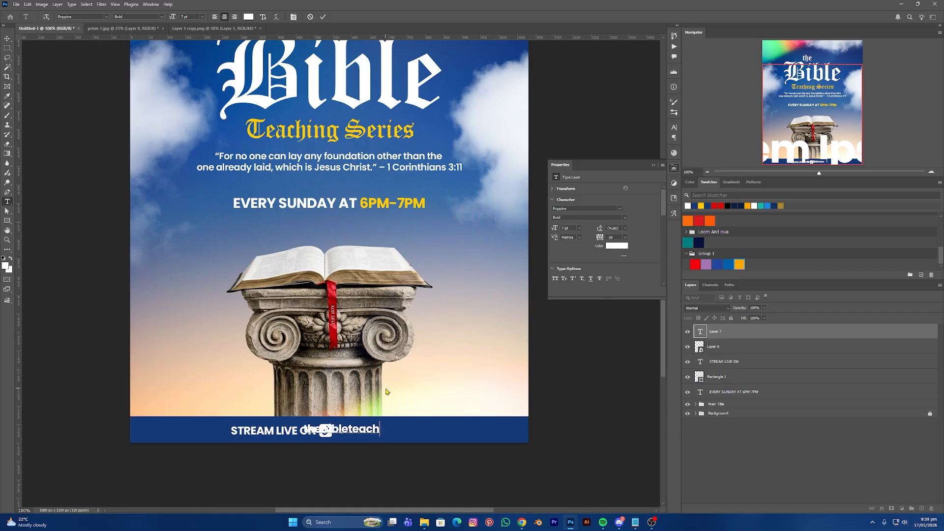
text(ings)
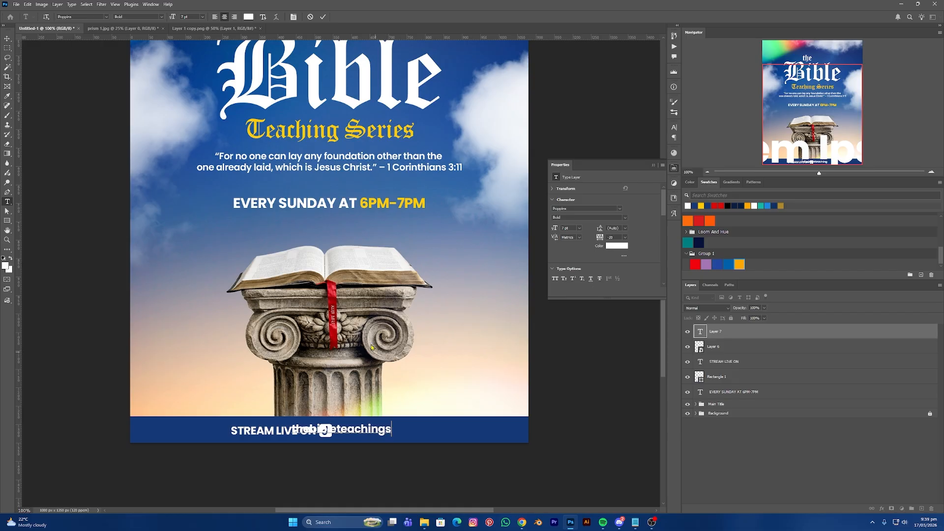
click(7, 39)
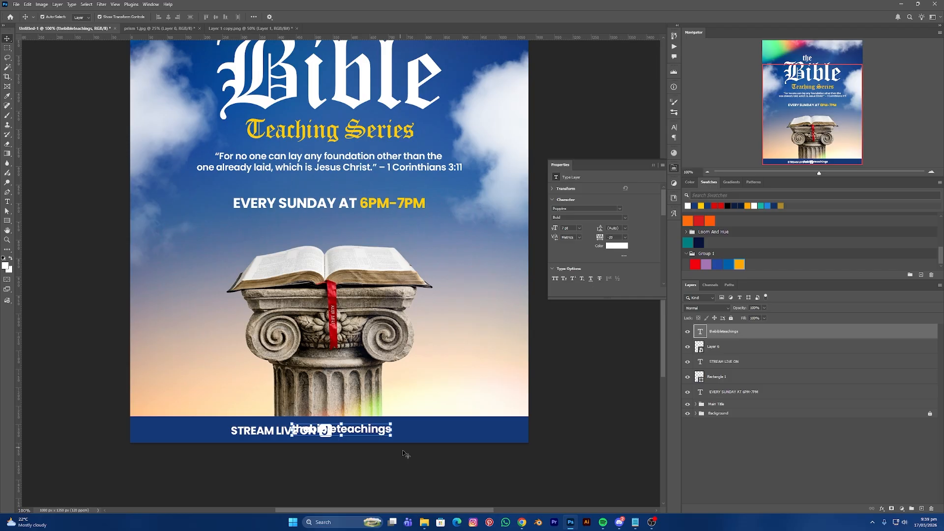
drag(370, 430, 413, 433)
- Scale the STREAM LIVE ON text, icon and bar items to 85.71% and fit the flyer on screen
shift+click(305, 431)
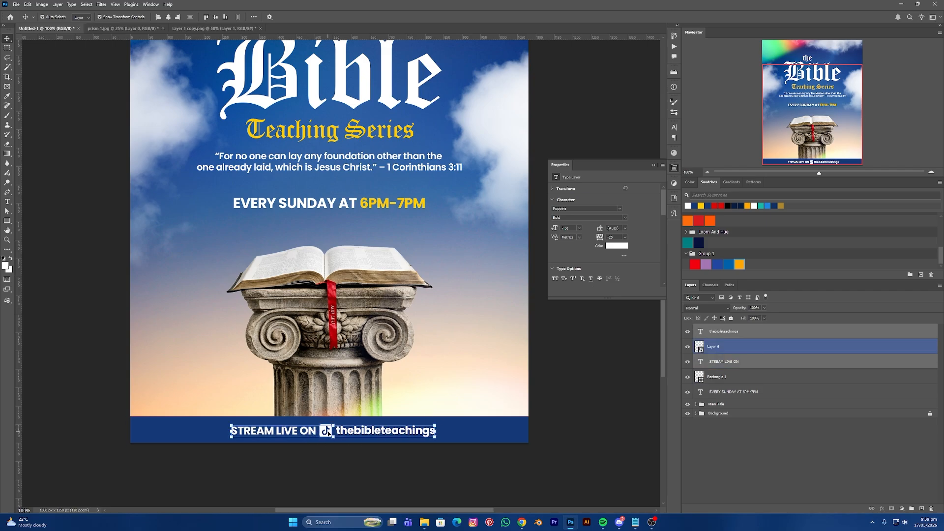
shift+click(322, 422)
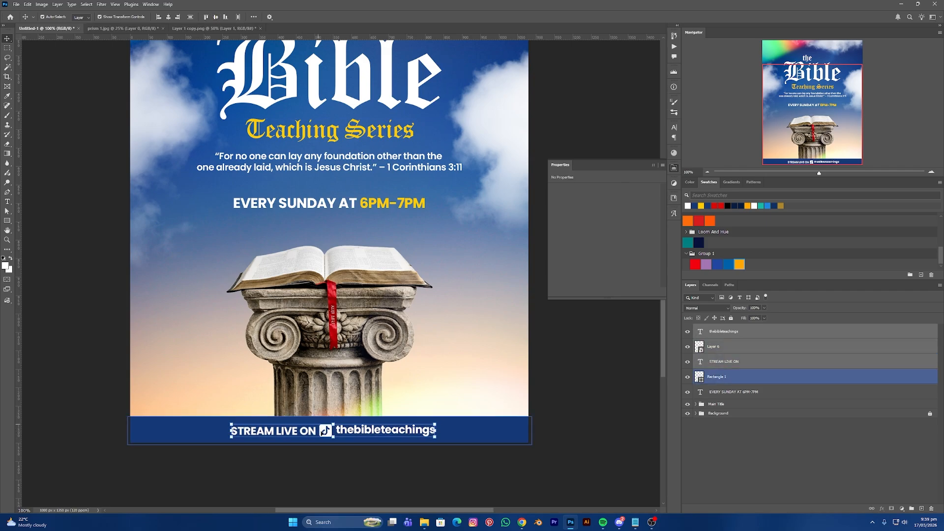
key(ctrl+t)
drag(333, 424, 343, 432)
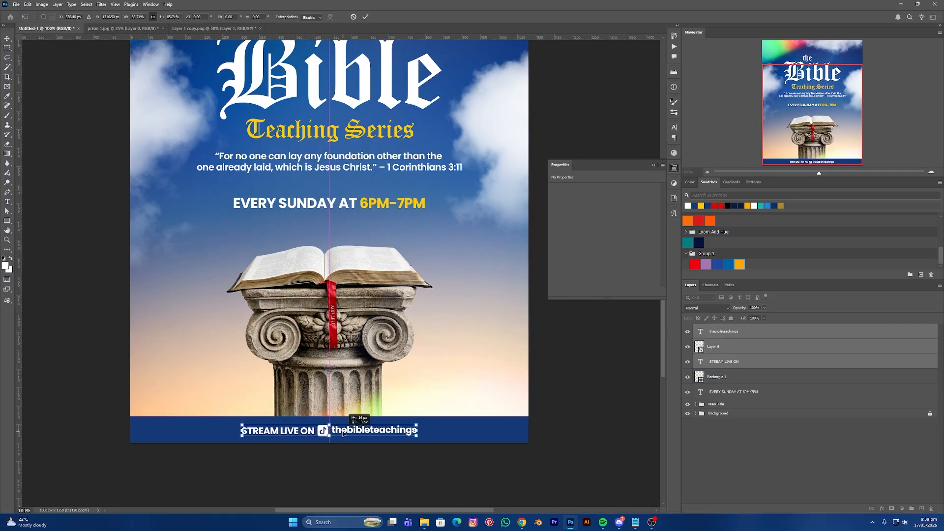
key(Return)
click(351, 433)
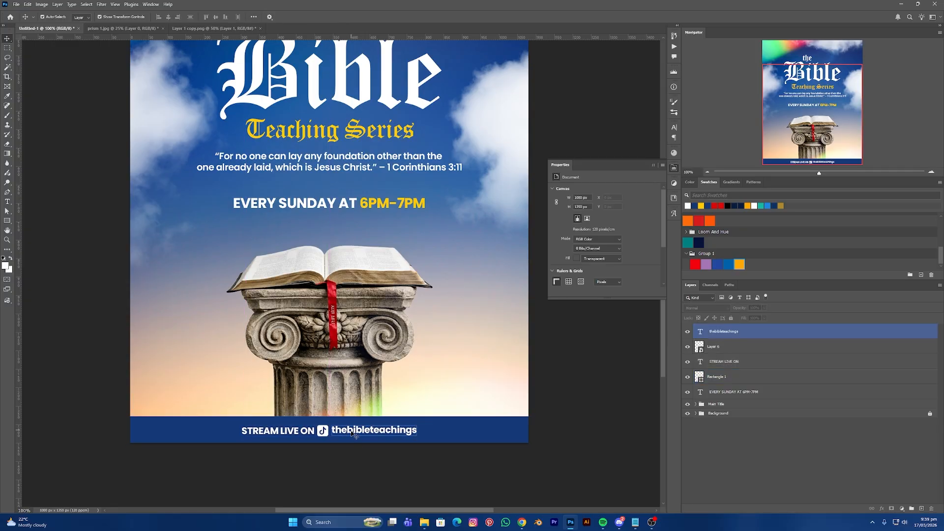
click(389, 460)
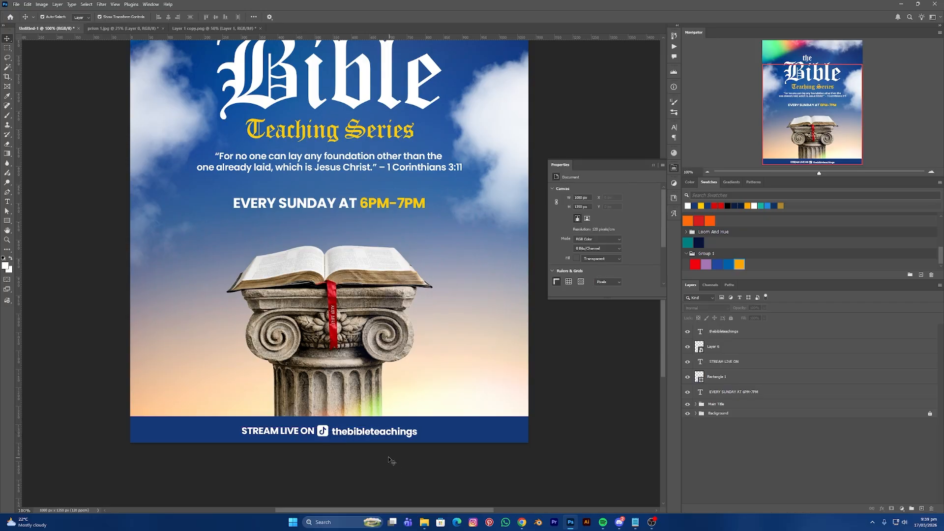
click(358, 435)
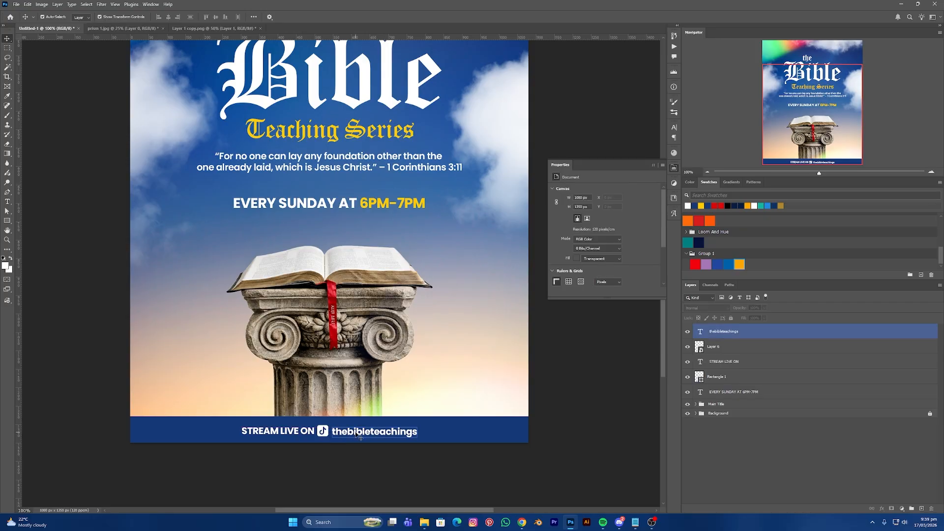
click(369, 472)
key(ctrl+0)
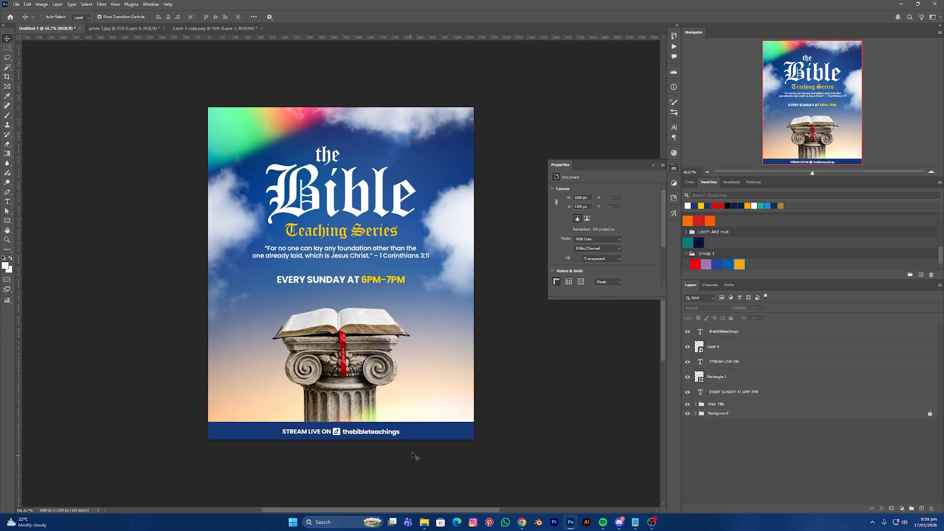
- Close the Layer 1 copy.png and prism 1.jpg documents without saving, then fit the flyer in the window
click(231, 28)
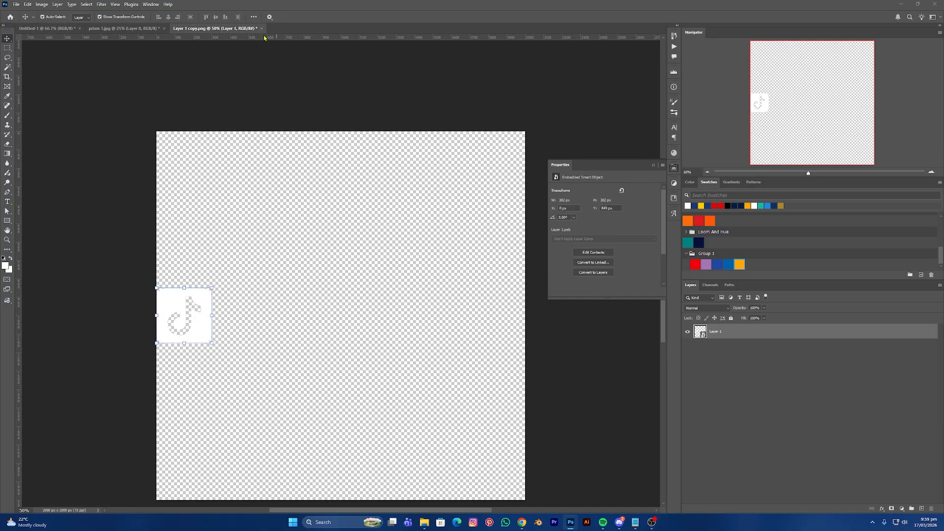
click(261, 28)
click(473, 193)
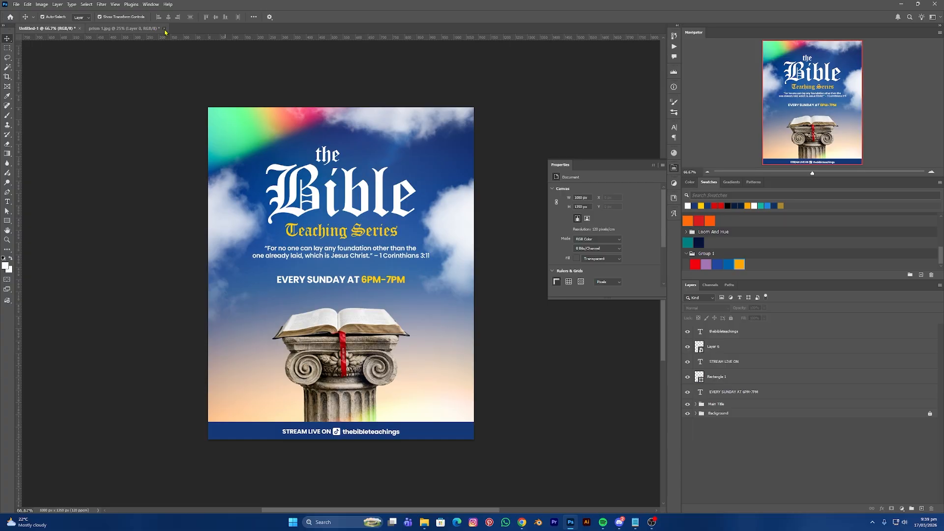
click(165, 28)
click(473, 193)
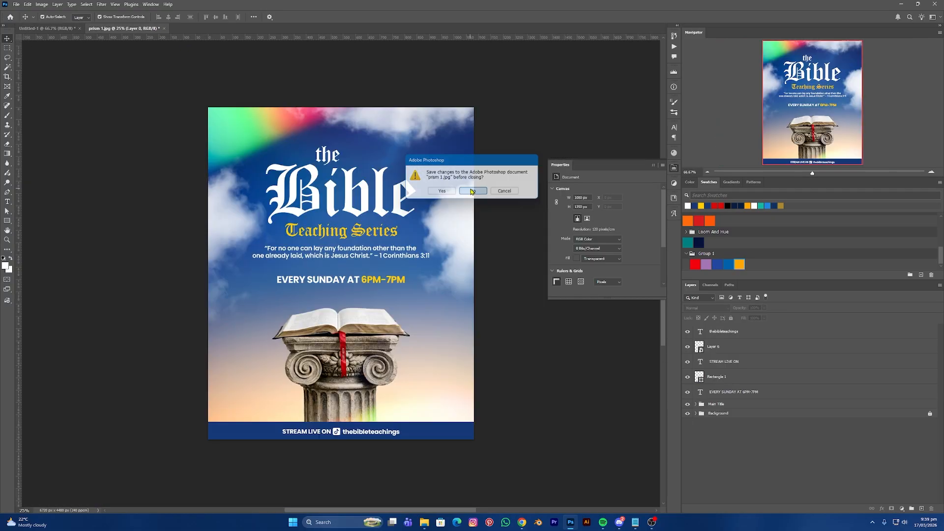
click(653, 166)
key(ctrl+0)
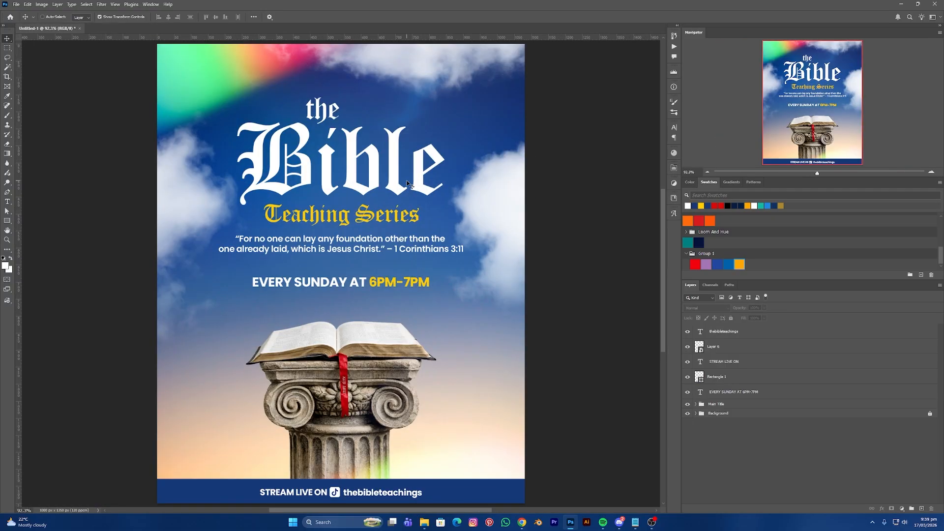
key(ctrl+minus)
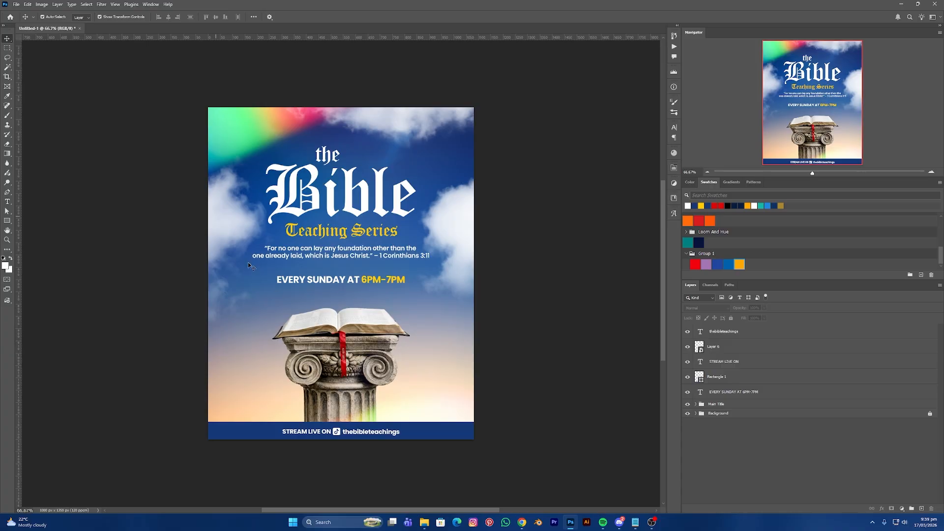